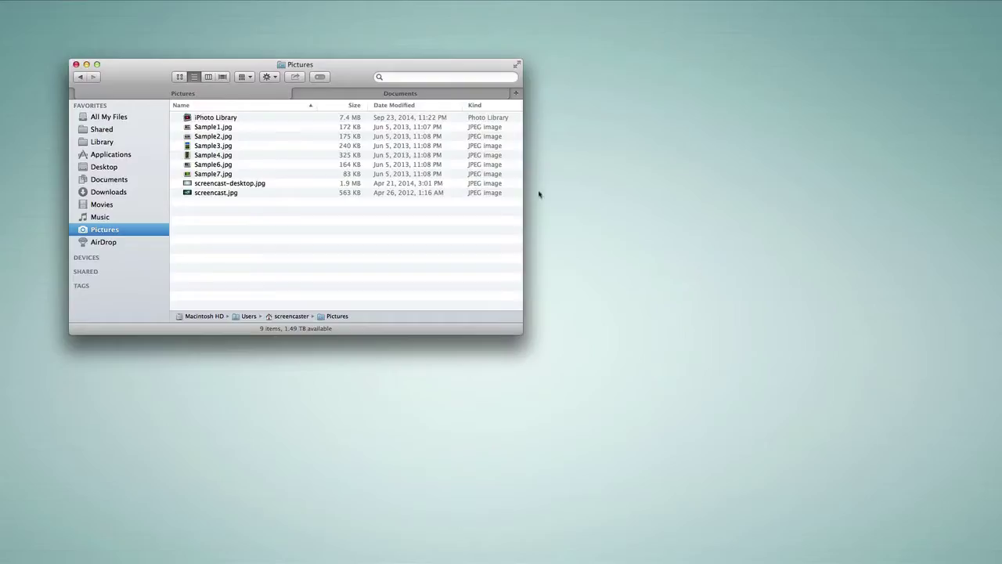
# Step: Inspect the file information of the RapidWeaver Classroom project in the Documents folder, and close its info window
pyautogui.click(409, 96)
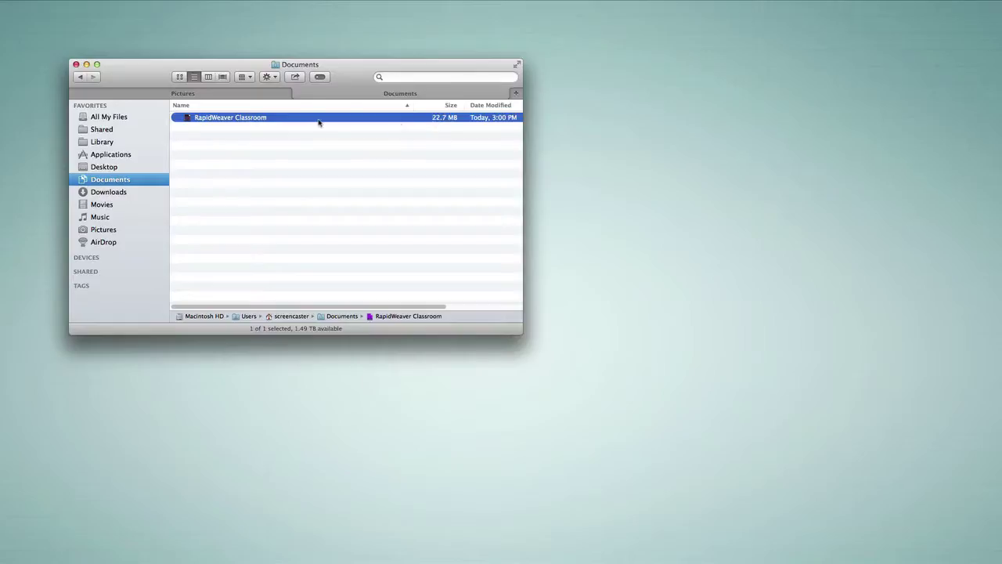
pyautogui.press('super+i')
pyautogui.moveTo(50, 17); pyautogui.dragTo(224, 64)
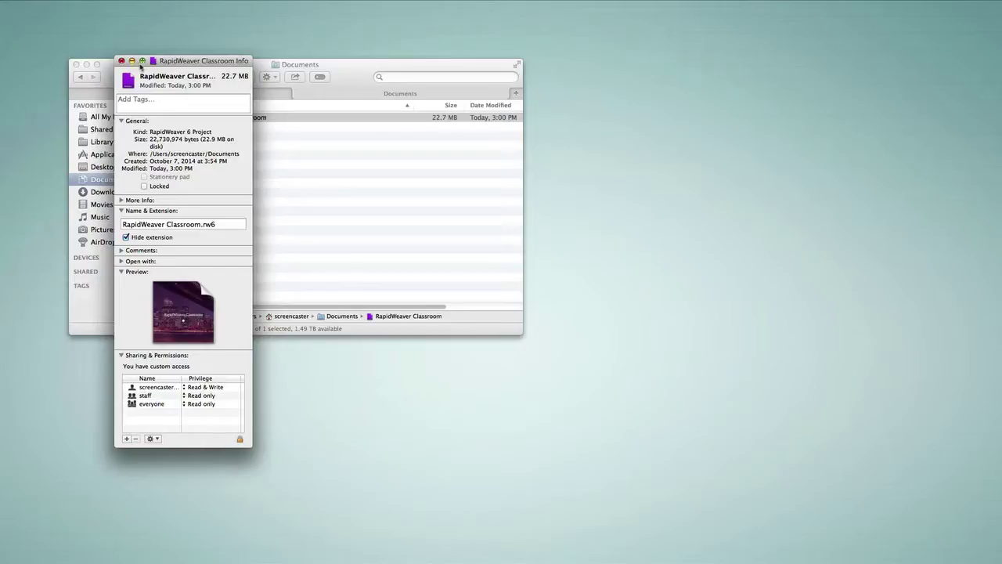
pyautogui.click(121, 61)
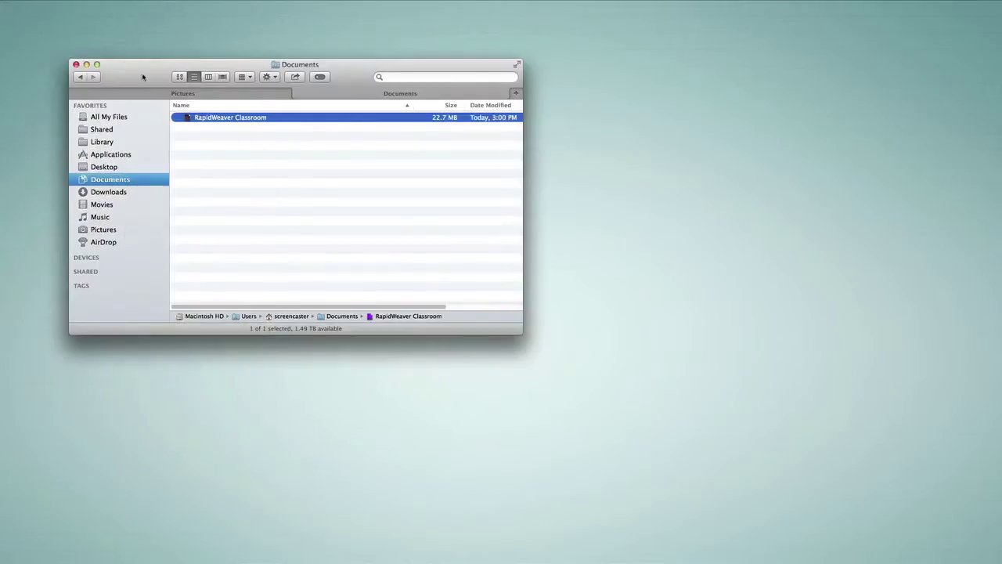
# Step: Open screencast.jpg from the Pictures folder in Preview and examine its image dimensions in pixels for size adjustment
pyautogui.click(210, 95)
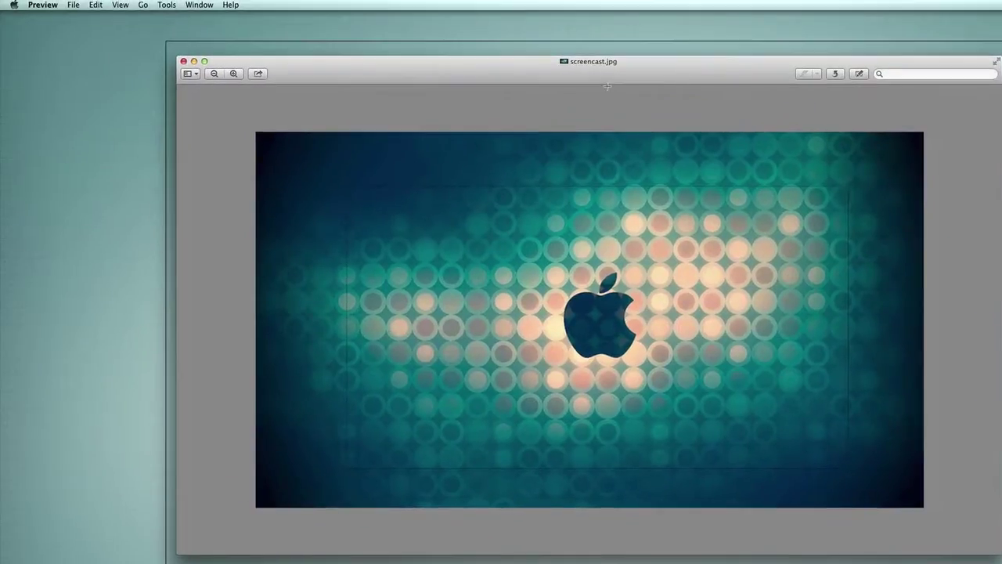
pyautogui.click(160, 5)
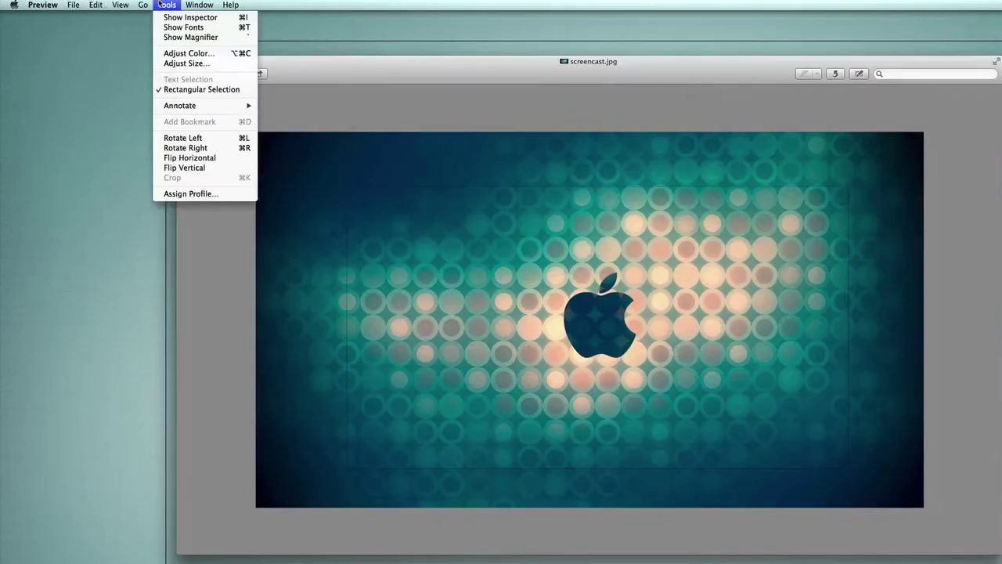
pyautogui.click(186, 63)
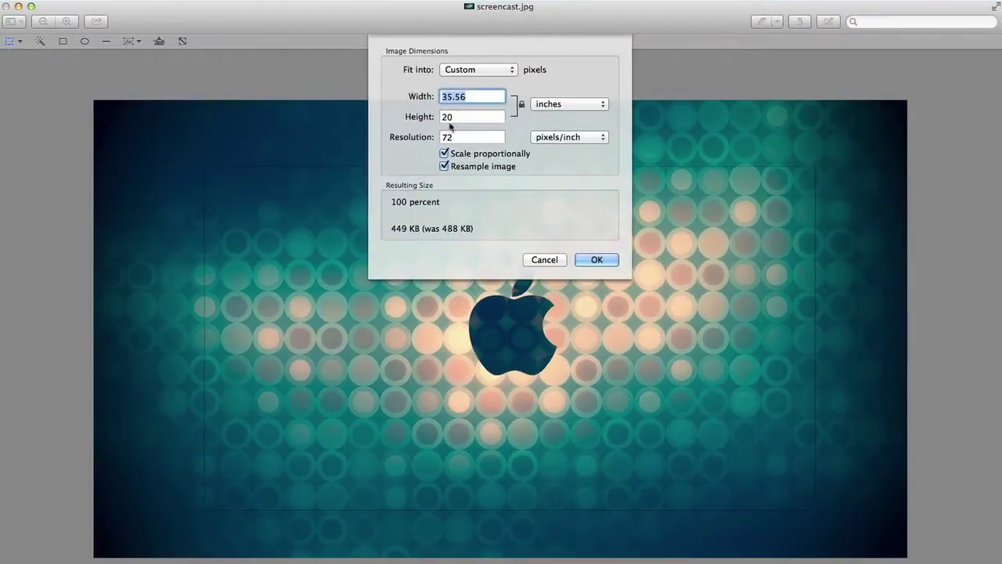
pyautogui.click(588, 108)
pyautogui.click(581, 82)
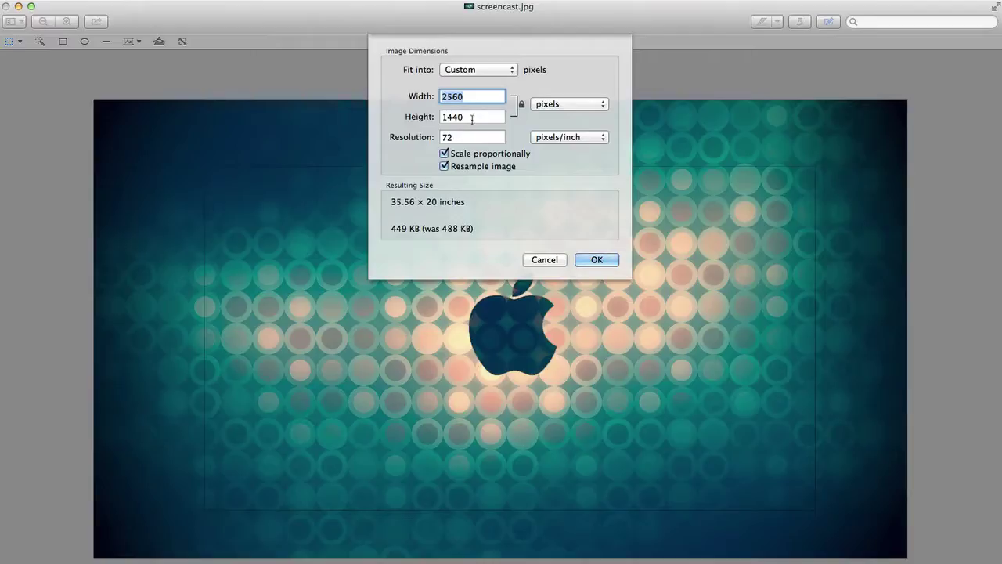
# Step: Switch to RapidWeaver and check the Home page theme's Maximum Content Width options, selecting 960 px
pyautogui.press('super+Tab')
pyautogui.press('super+Tab')
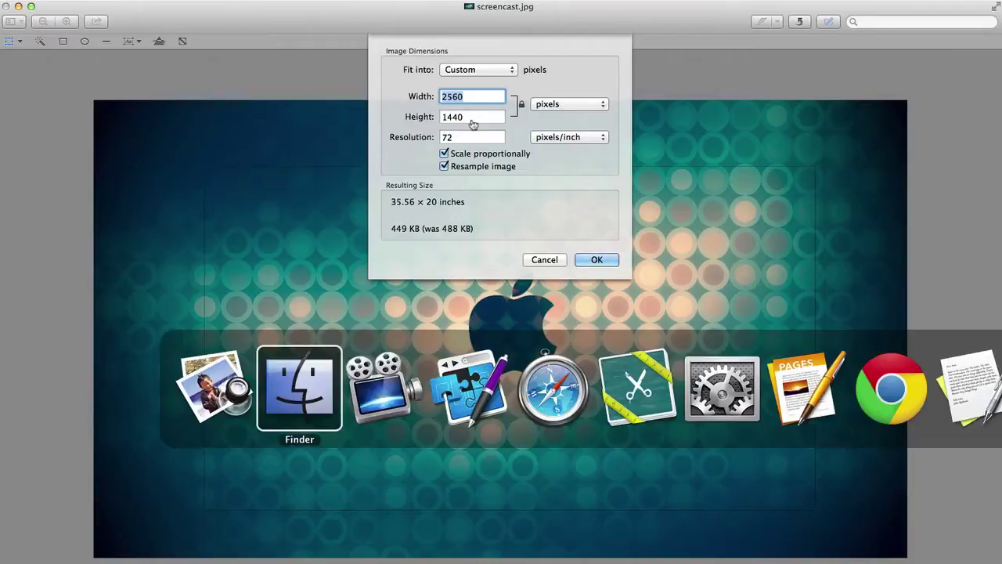
pyautogui.press('super+Tab')
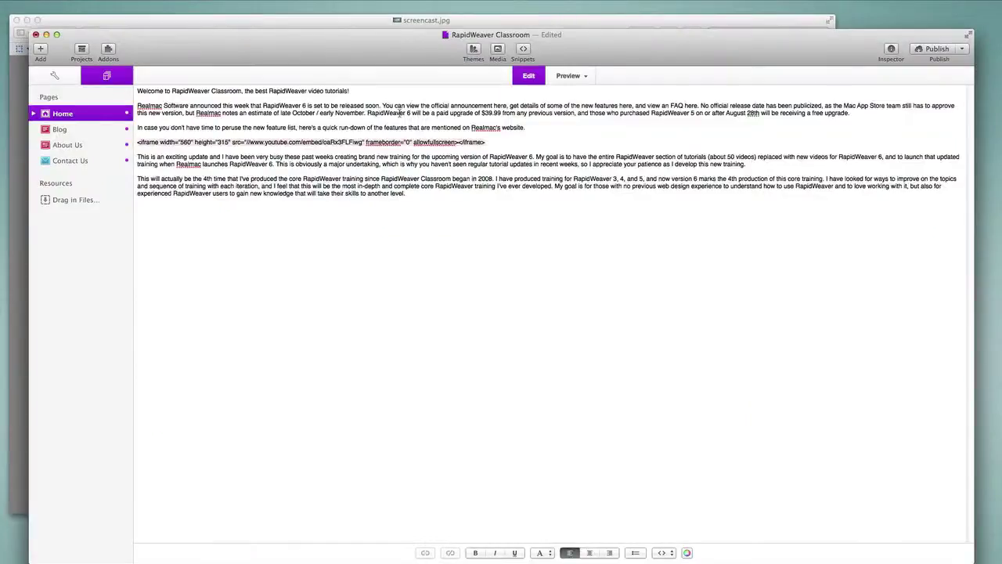
pyautogui.click(896, 54)
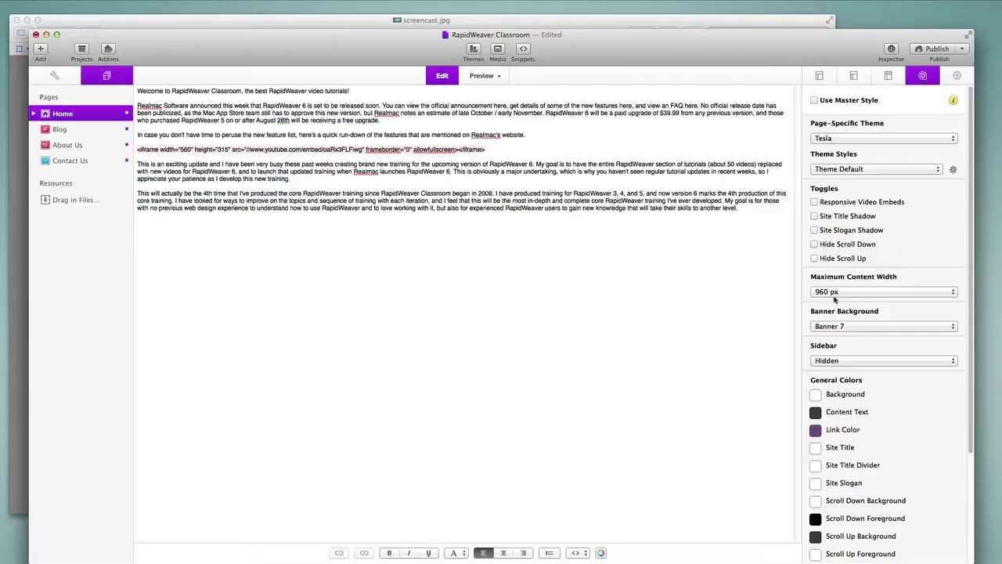
pyautogui.click(847, 298)
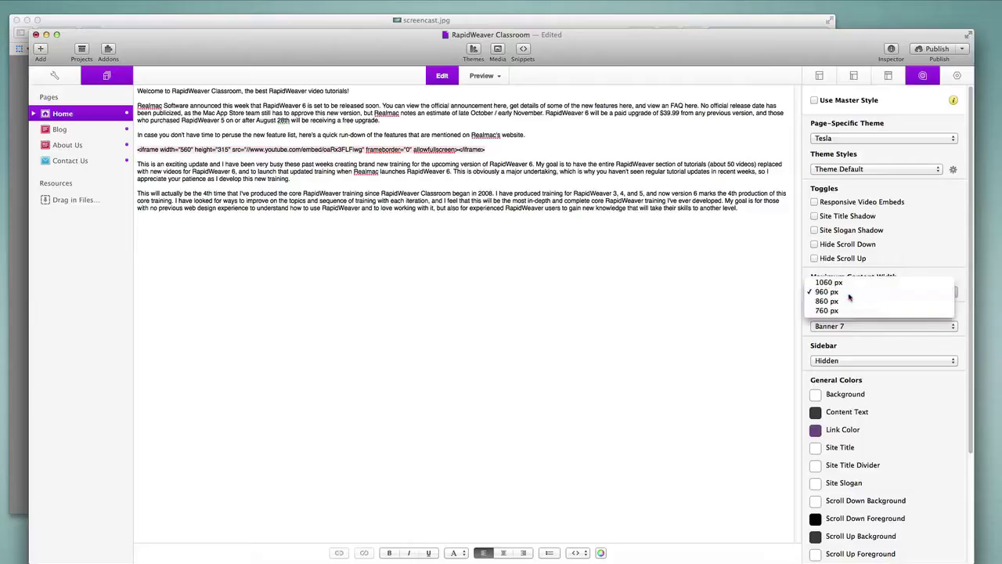
pyautogui.click(849, 294)
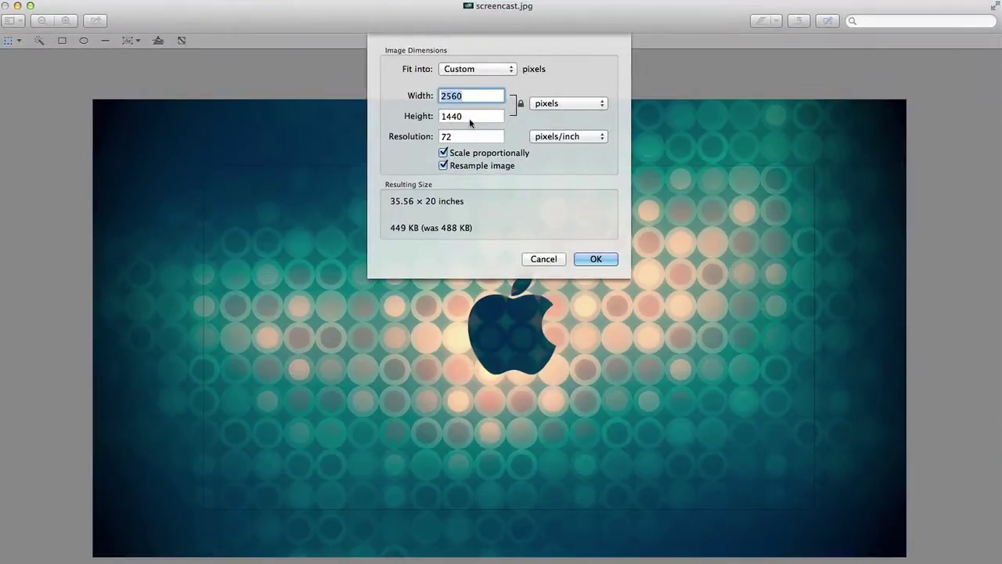
# Step: In Preview, try scaling screencast.jpg proportionally to 960 pixels wide at actual-size view, and close it discarding the change
pyautogui.write('960')
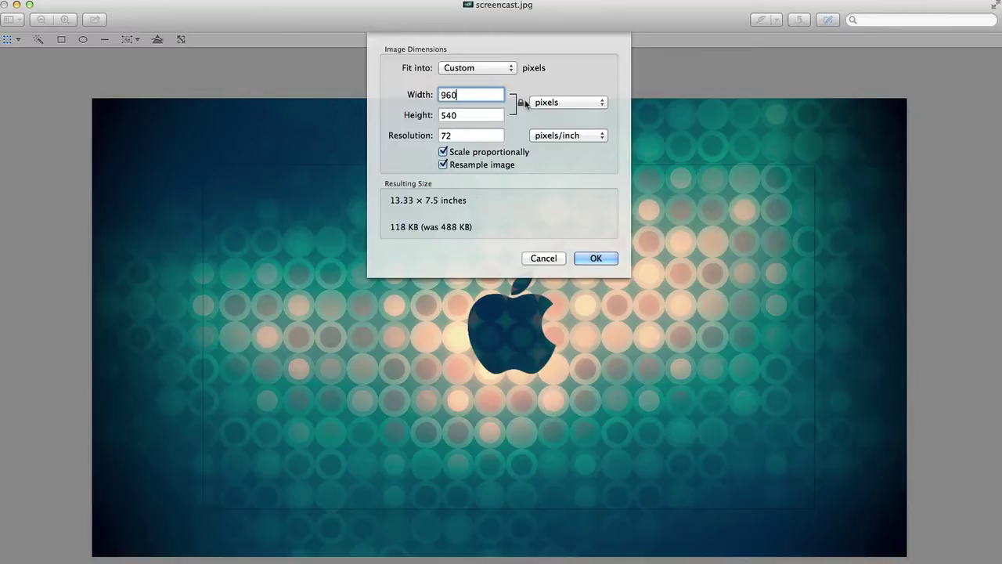
pyautogui.click(596, 259)
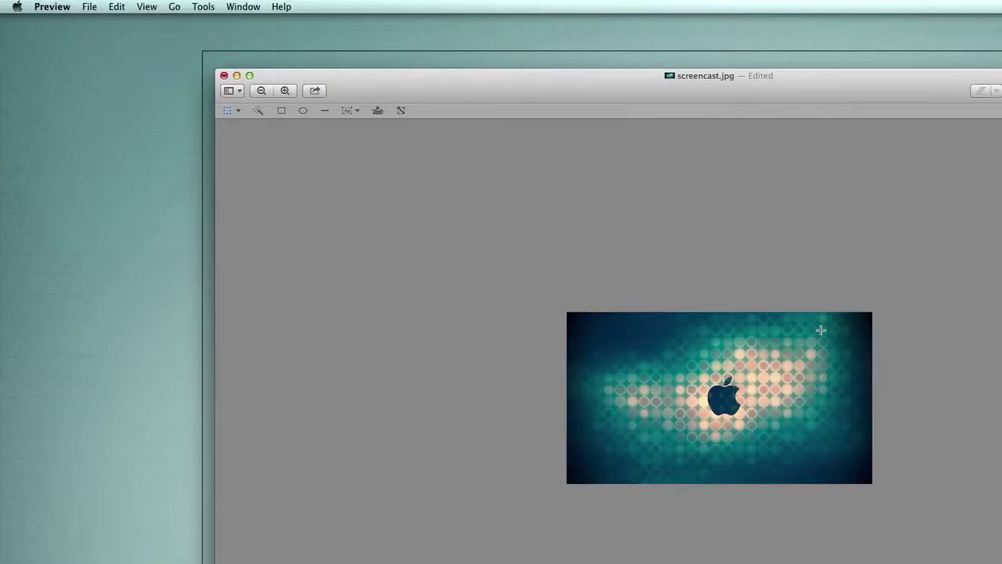
pyautogui.click(155, 5)
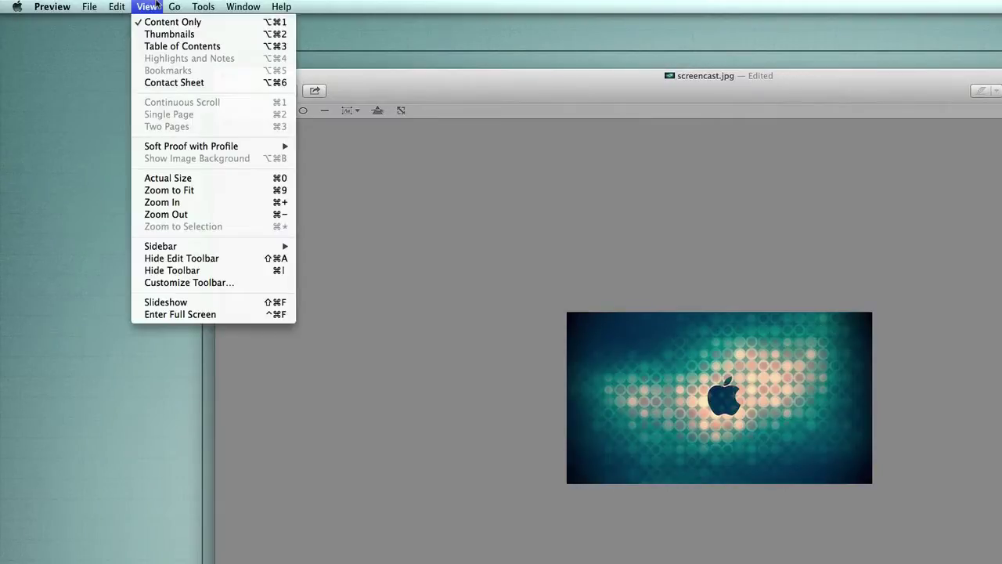
pyautogui.click(194, 178)
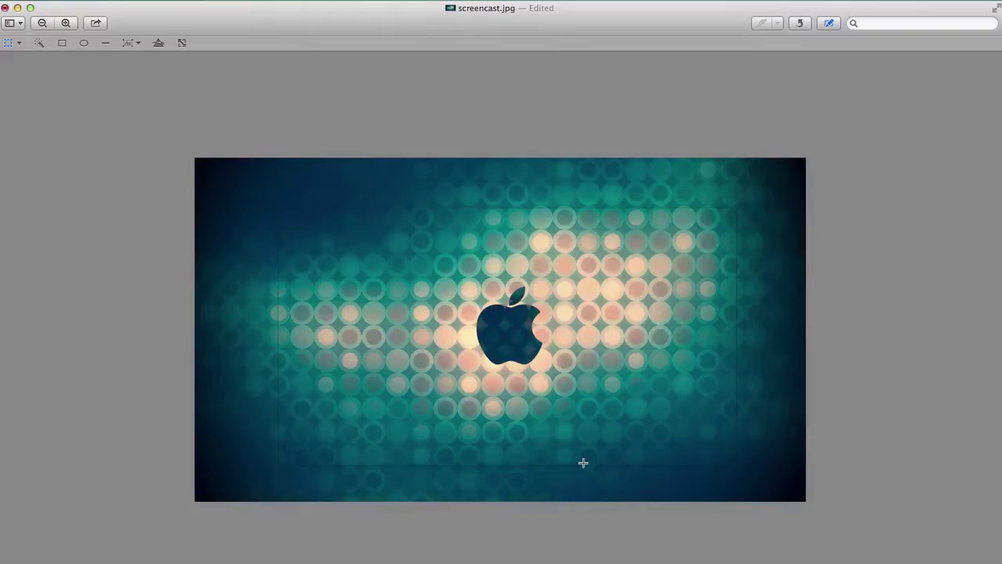
pyautogui.click(5, 8)
pyautogui.click(473, 124)
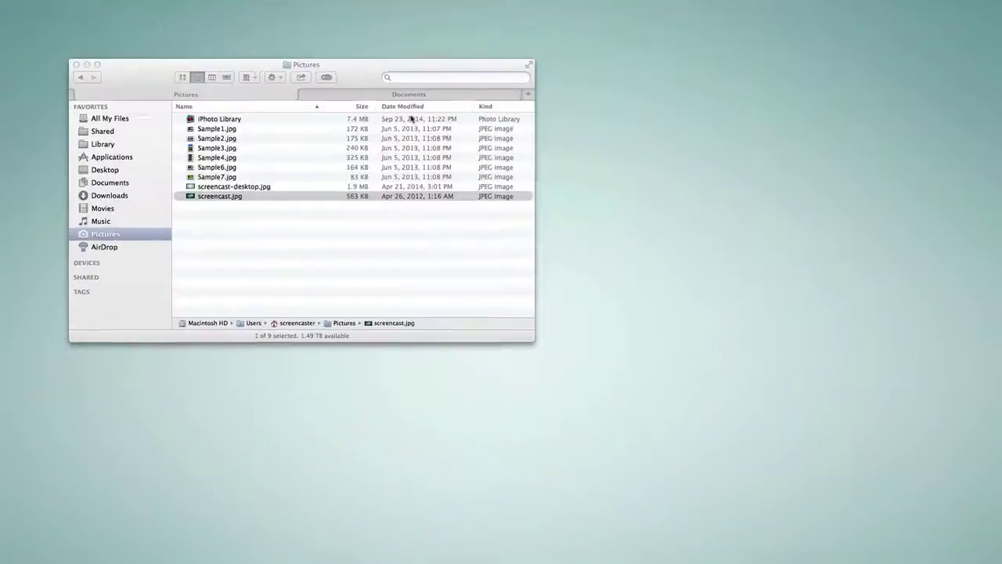
# Step: Open Sample1.jpg and Sample3.jpg from the Pictures folder in separate Preview windows
pyautogui.click(207, 128)
pyautogui.doubleClick(207, 129)
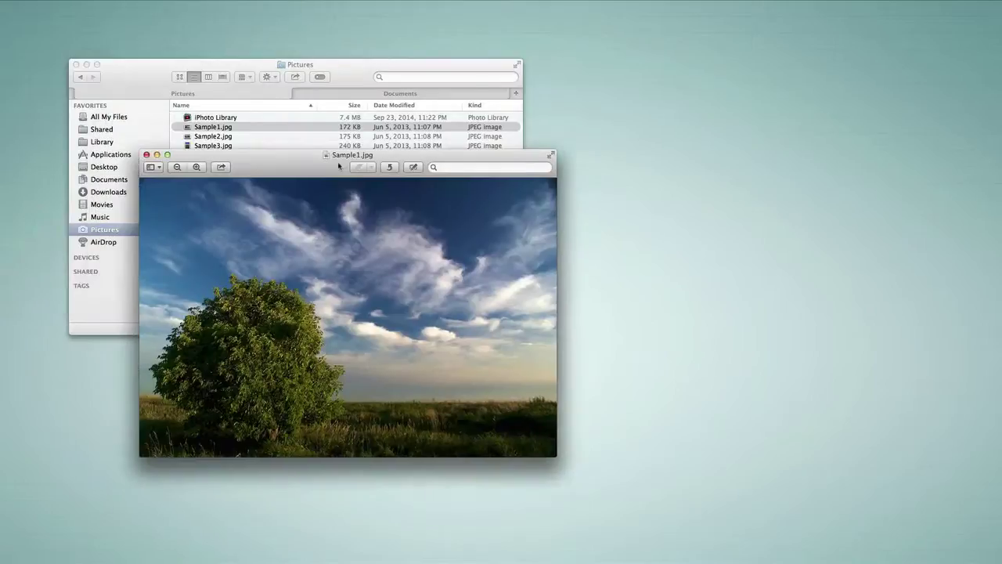
pyautogui.click(149, 70)
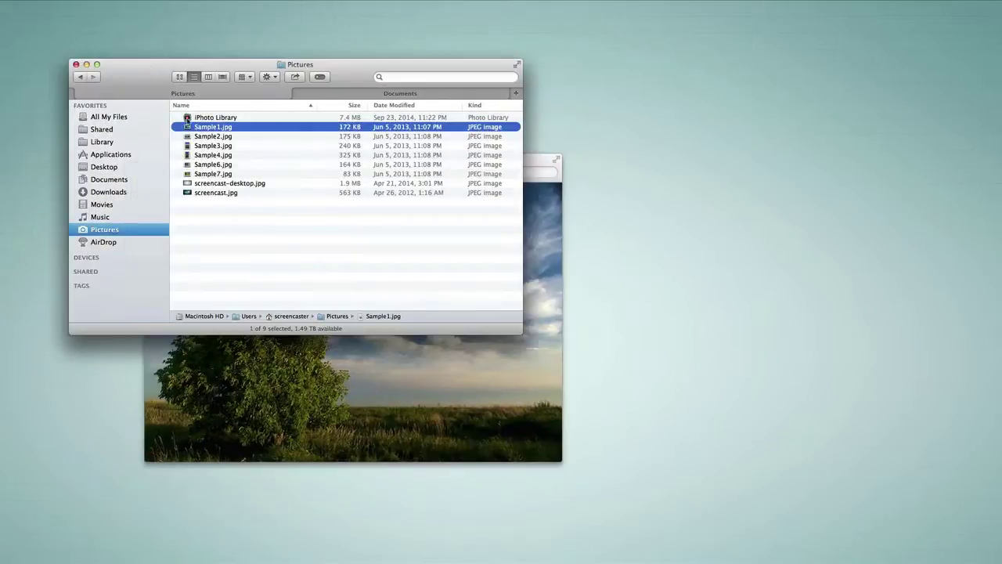
pyautogui.doubleClick(212, 146)
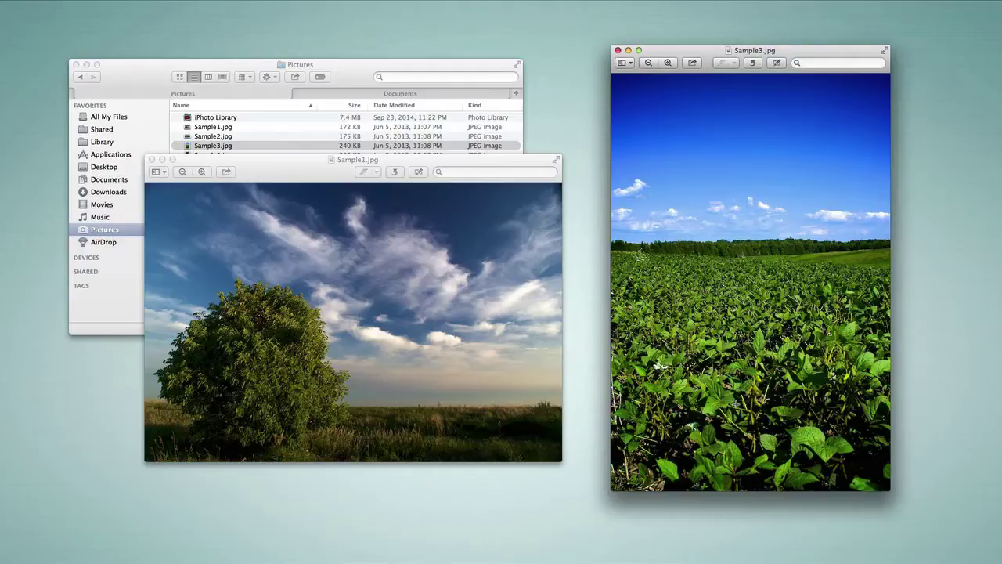
# Step: Enlarge and reposition the Sample1.jpg window, and check the image's pixel dimensions without changing them
pyautogui.click(287, 173)
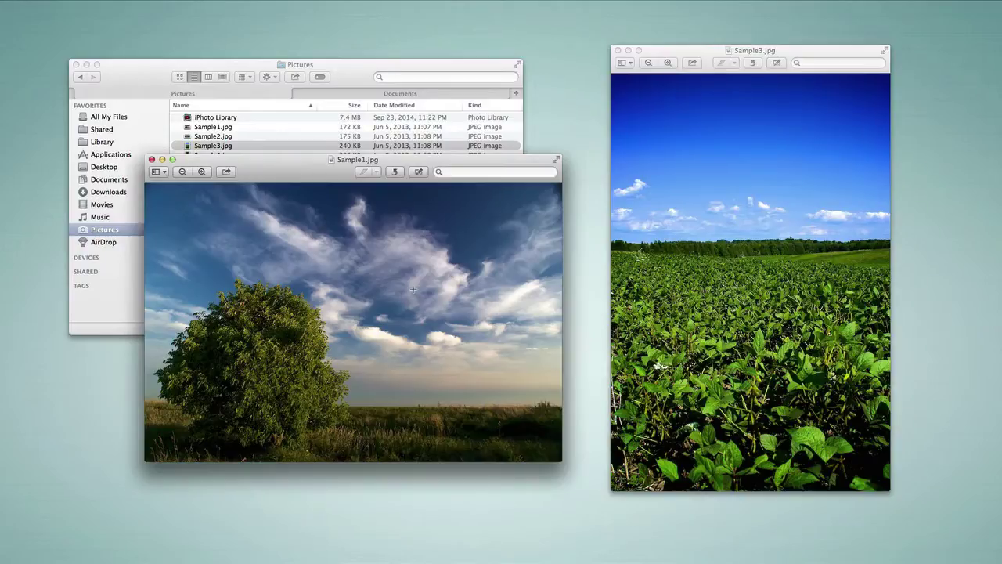
pyautogui.moveTo(559, 461); pyautogui.dragTo(597, 491)
pyautogui.moveTo(300, 165); pyautogui.dragTo(180, 117)
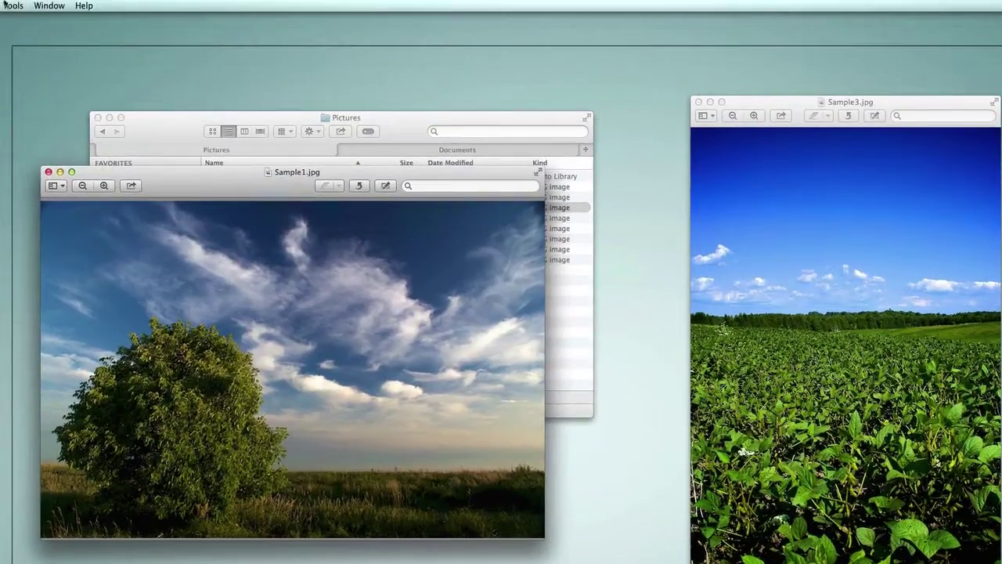
pyautogui.click(12, 6)
pyautogui.click(32, 70)
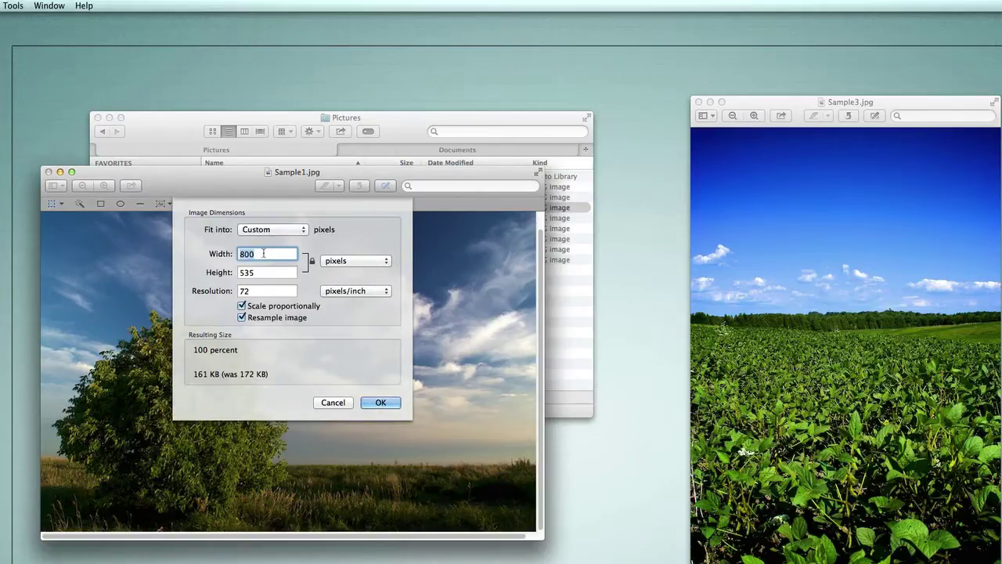
pyautogui.click(333, 402)
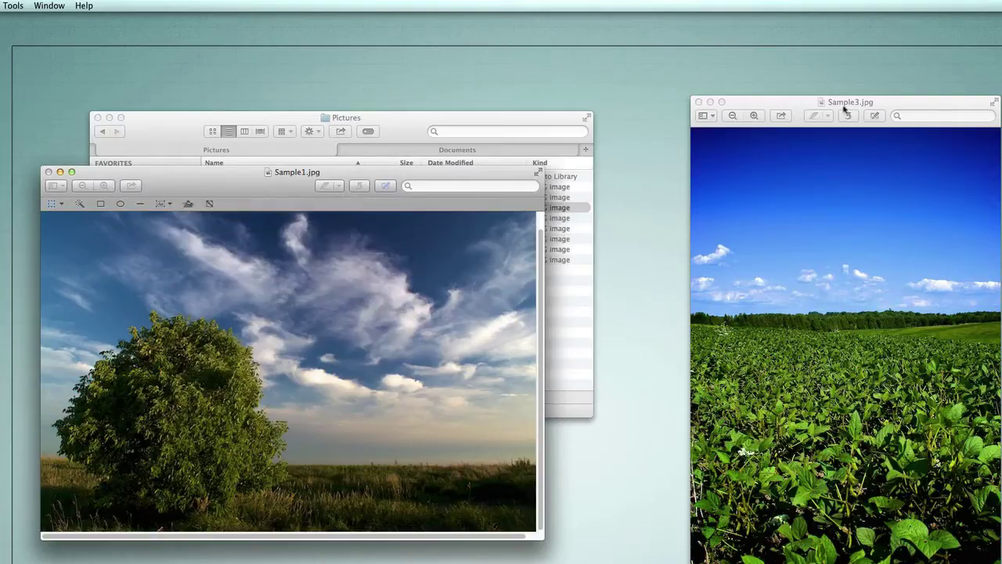
# Step: Check the pixel dimensions of Sample3.jpg for comparison, and dismiss the size settings without changing them
pyautogui.click(916, 107)
pyautogui.click(15, 5)
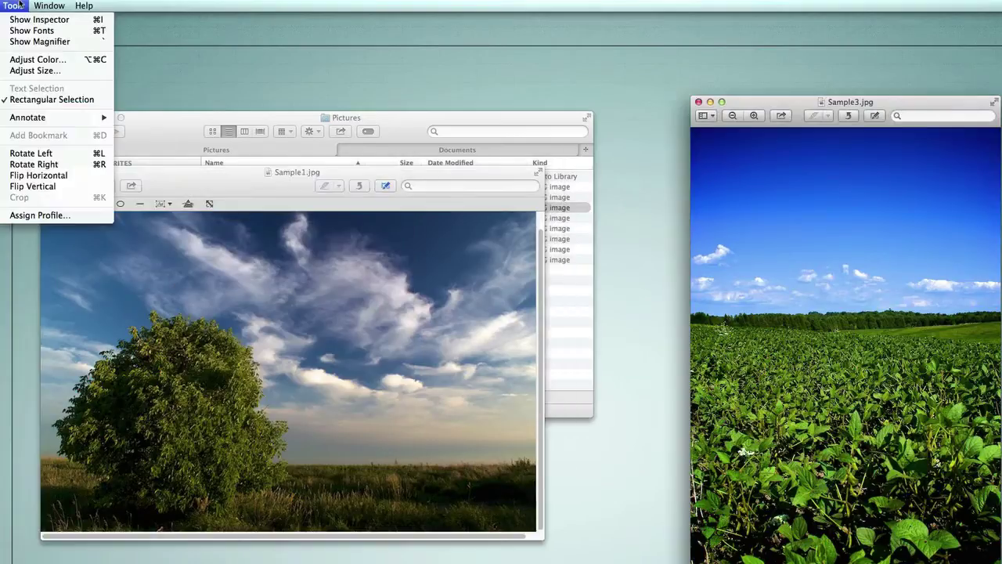
pyautogui.click(33, 71)
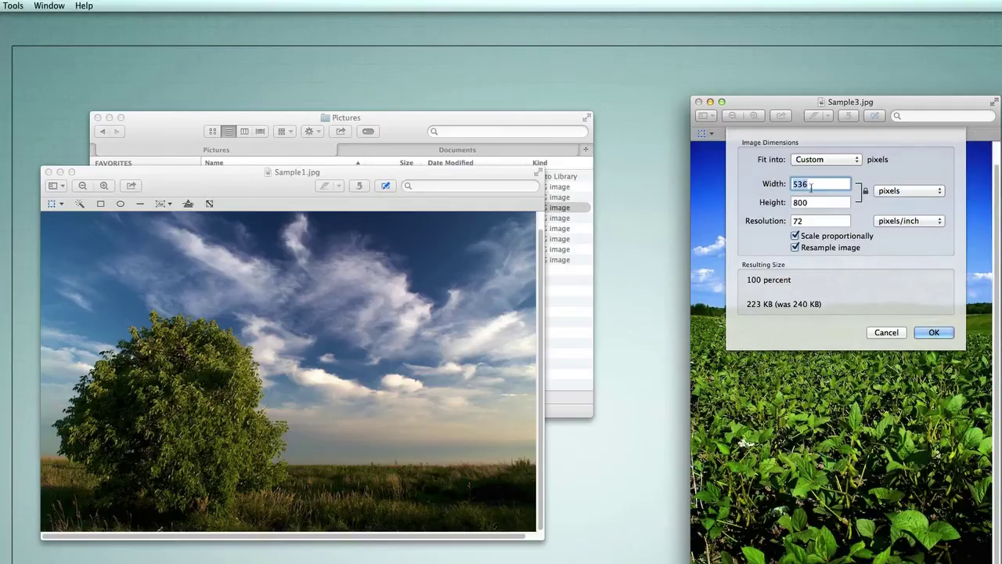
pyautogui.click(887, 333)
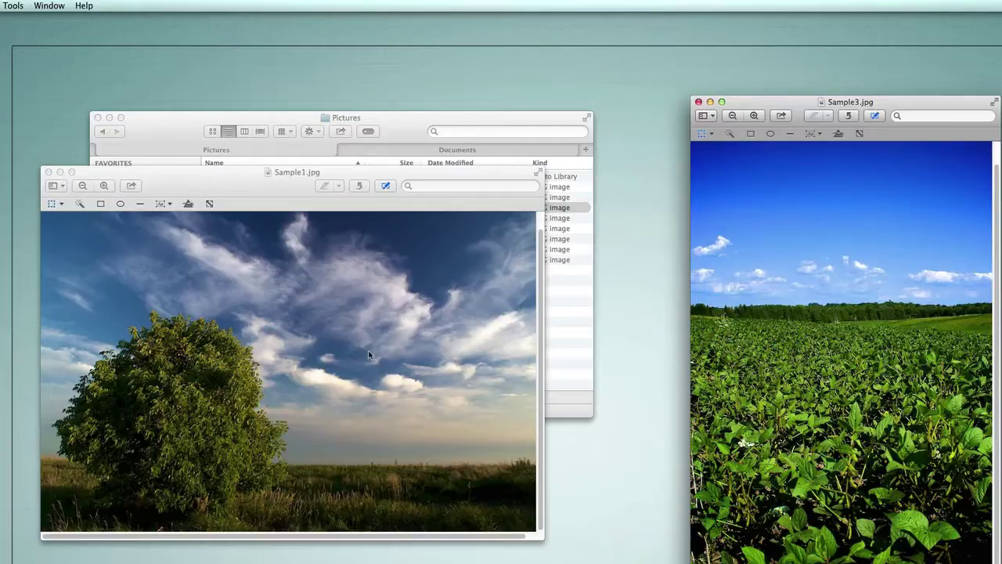
# Step: Enlarge the Sample1.jpg window and scale the image proportionally to a width of 536 pixels
pyautogui.click(539, 532)
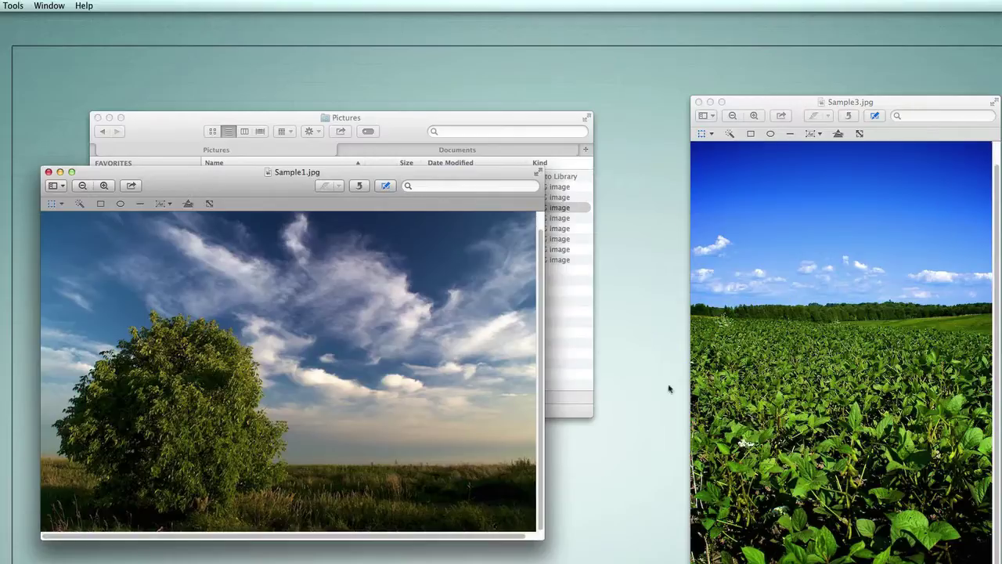
pyautogui.moveTo(541, 538); pyautogui.dragTo(632, 563)
pyautogui.click(13, 5)
pyautogui.click(35, 71)
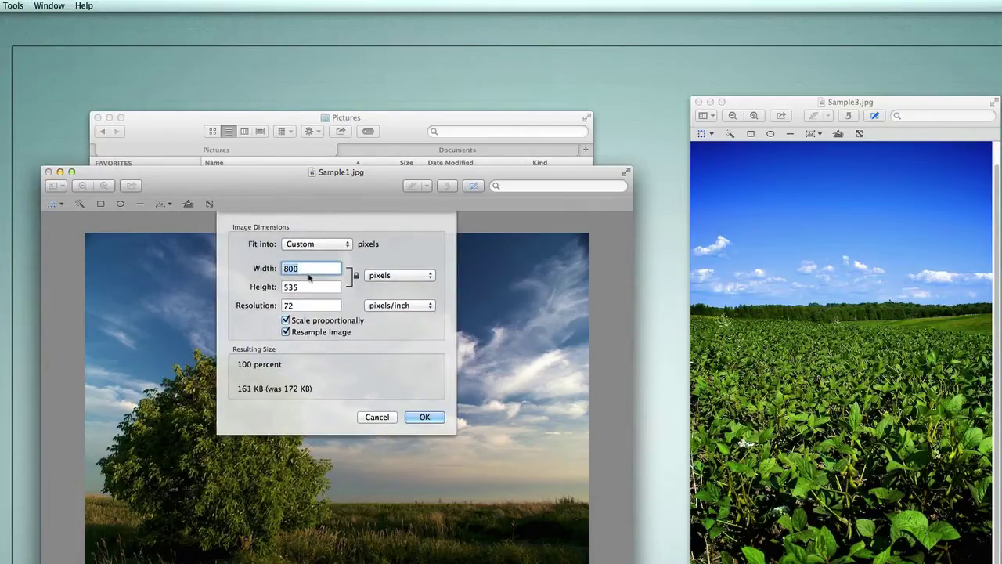
pyautogui.write('536')
pyautogui.press('Return')
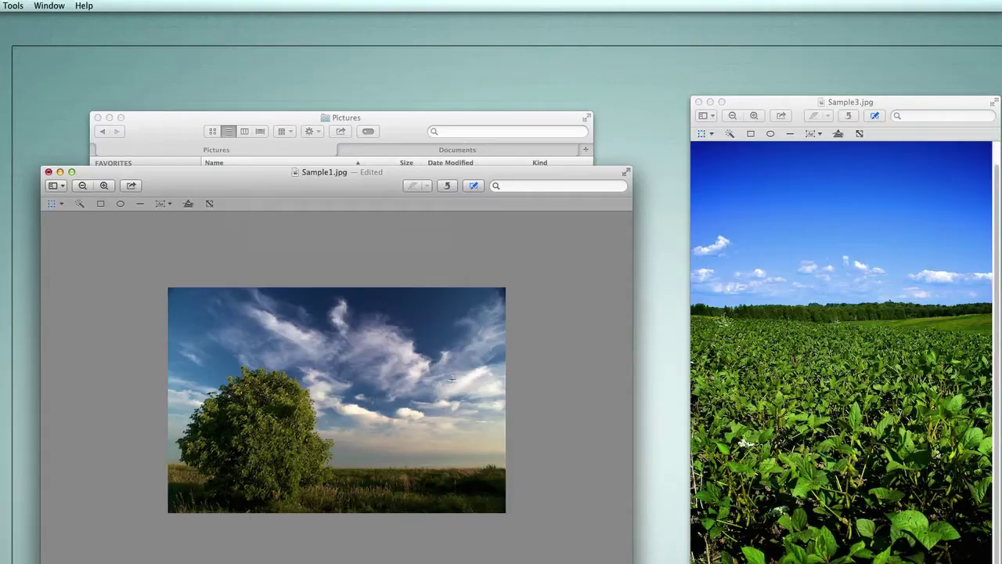
# Step: Recheck Sample3.jpg's pixel dimensions, and rearrange its window beside Sample1.jpg so the whole image fits
pyautogui.click(889, 107)
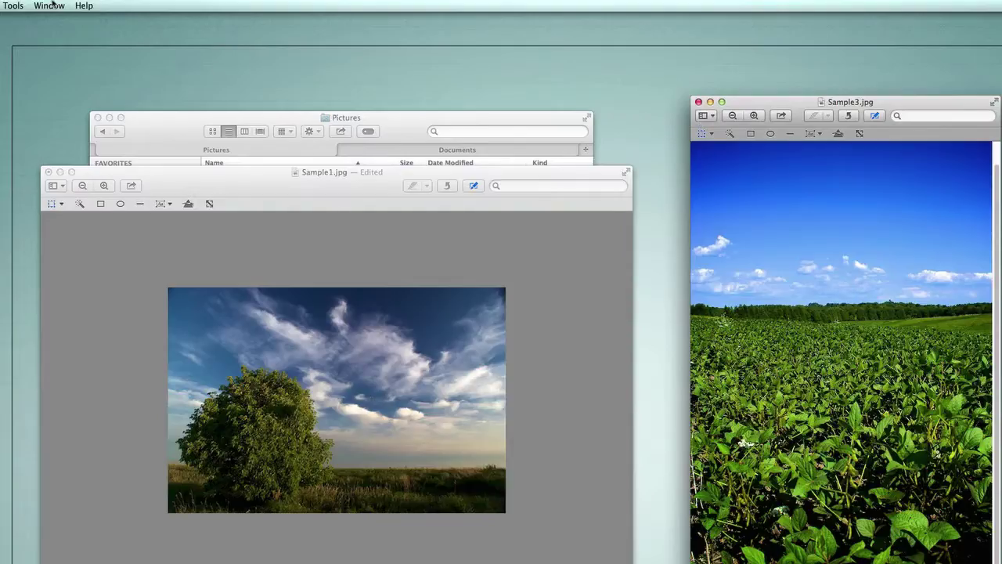
pyautogui.click(13, 6)
pyautogui.click(39, 70)
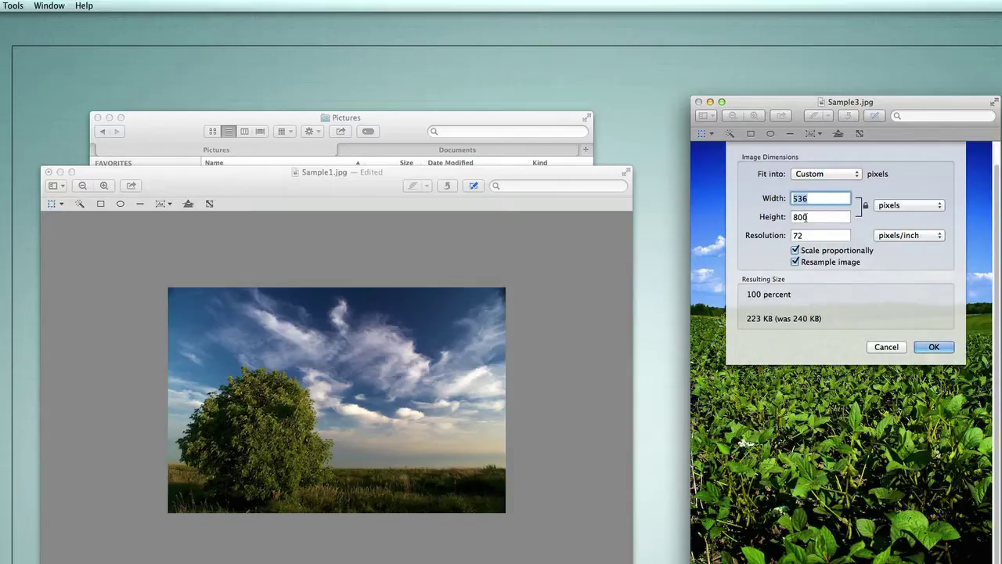
pyautogui.click(880, 347)
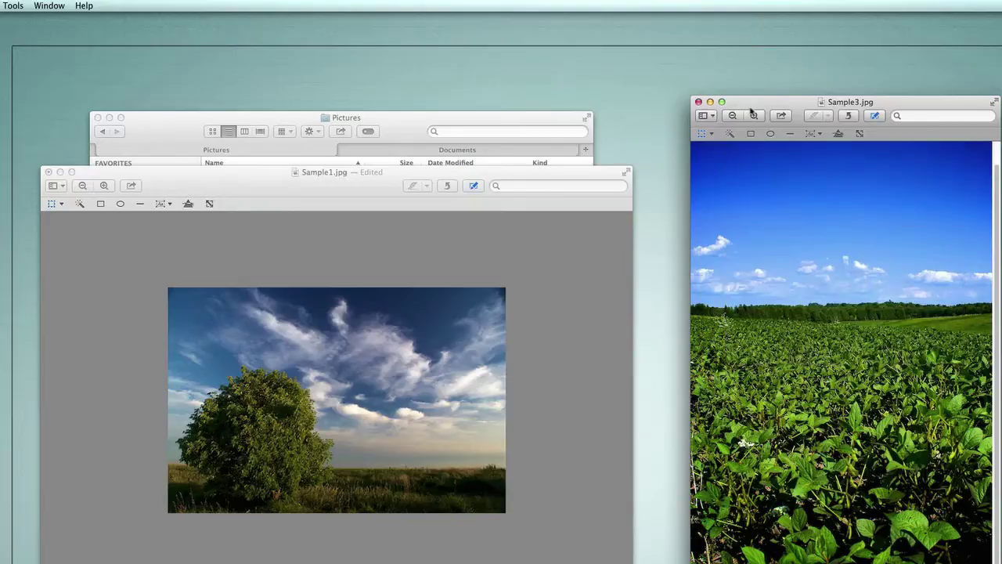
pyautogui.moveTo(749, 108); pyautogui.dragTo(714, 79)
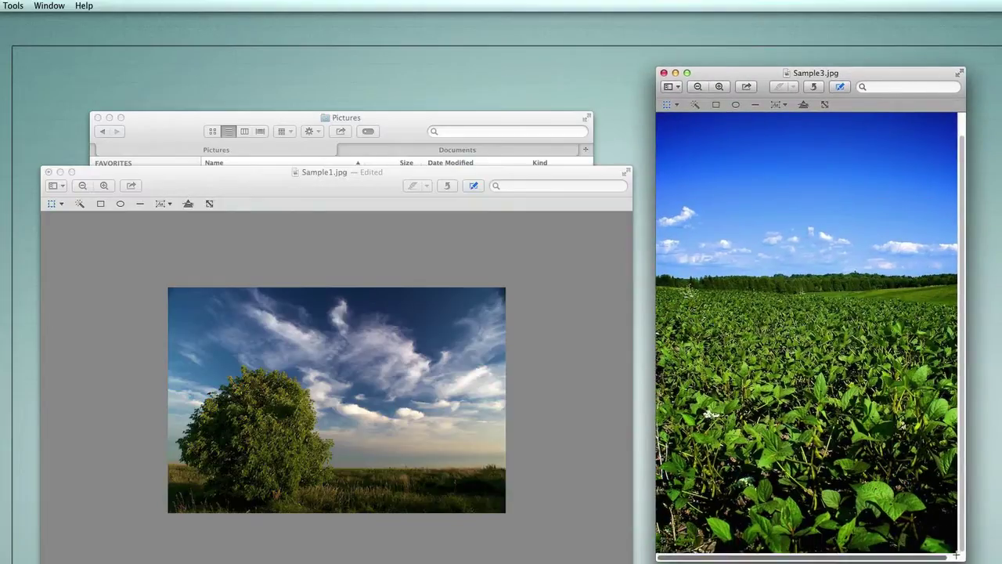
pyautogui.press('super+9')
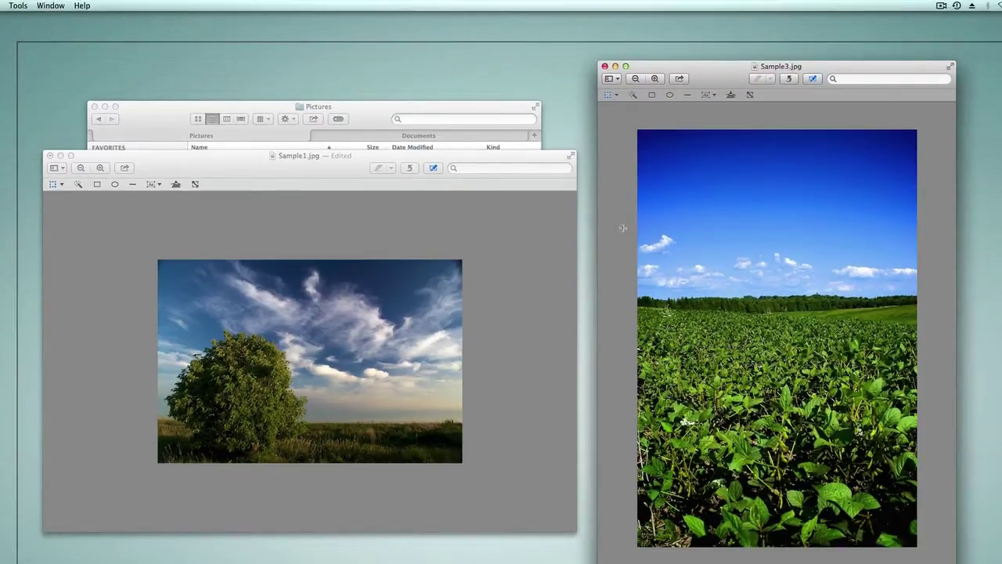
# Step: Try a rectangular selection on Sample3.jpg, clear it, and check Sample1.jpg's pixel dimensions without changing them
pyautogui.moveTo(622, 227); pyautogui.dragTo(919, 491)
pyautogui.click(931, 476)
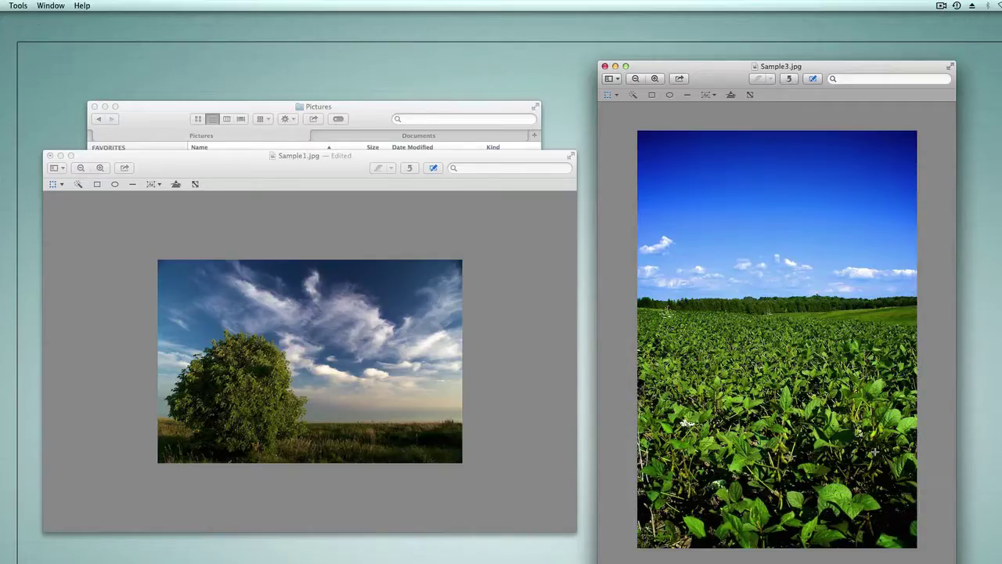
pyautogui.click(319, 173)
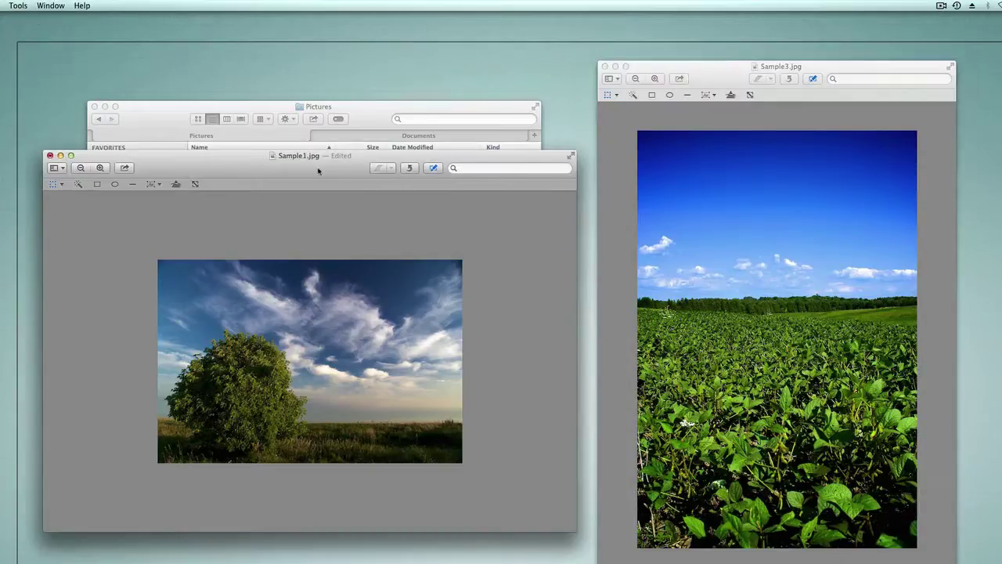
pyautogui.click(19, 6)
pyautogui.click(33, 63)
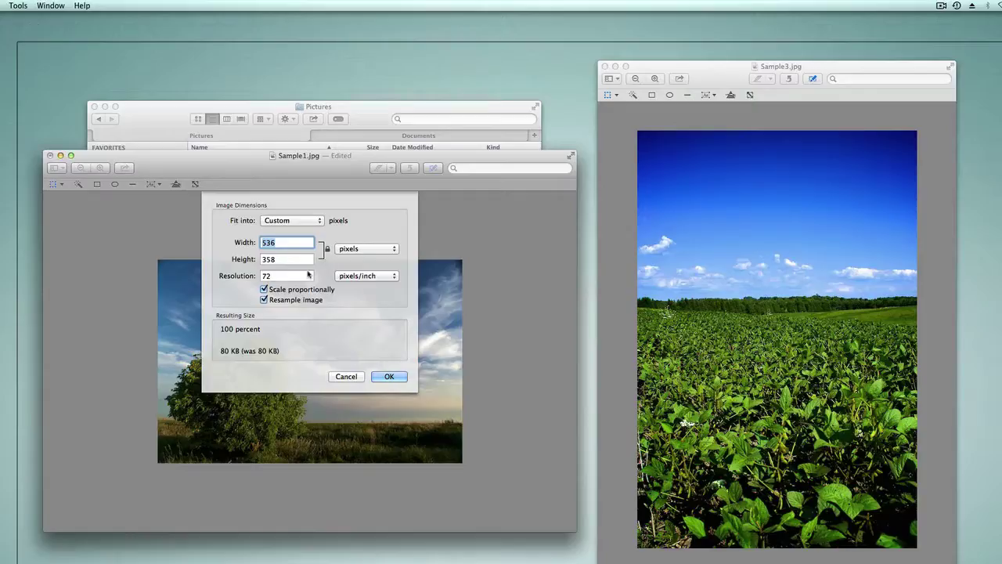
pyautogui.click(346, 376)
# Step: Select a 536 x 358 pixel area across Sample3.jpg, position it over the horizon, and crop the image to it
pyautogui.click(627, 173)
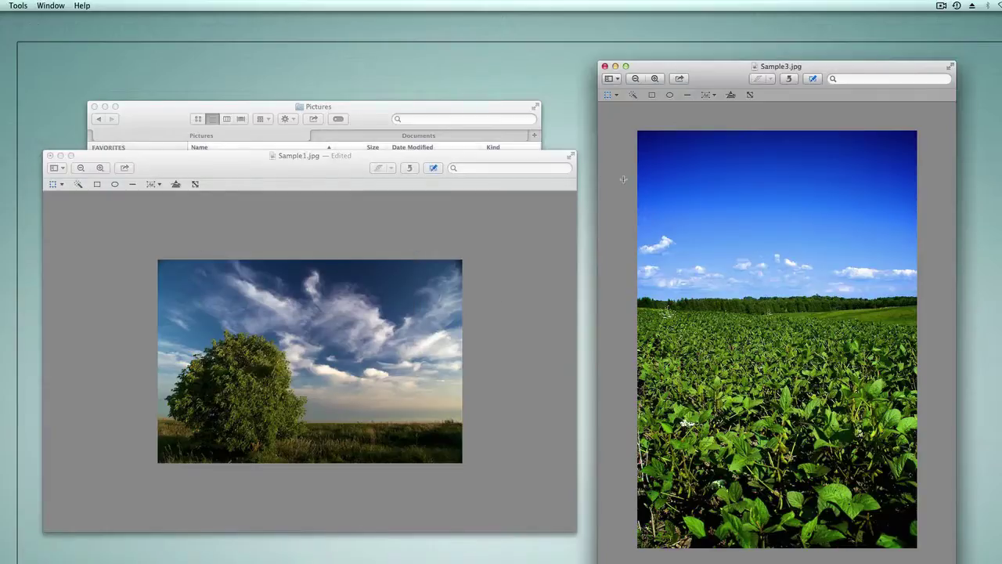
pyautogui.moveTo(622, 179); pyautogui.dragTo(923, 366)
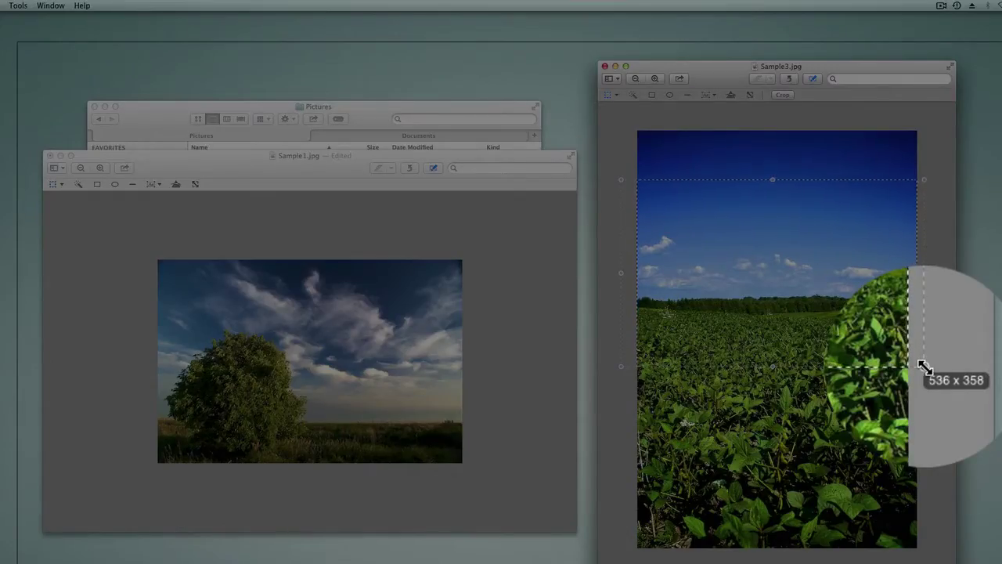
pyautogui.moveTo(923, 366); pyautogui.dragTo(923, 366)
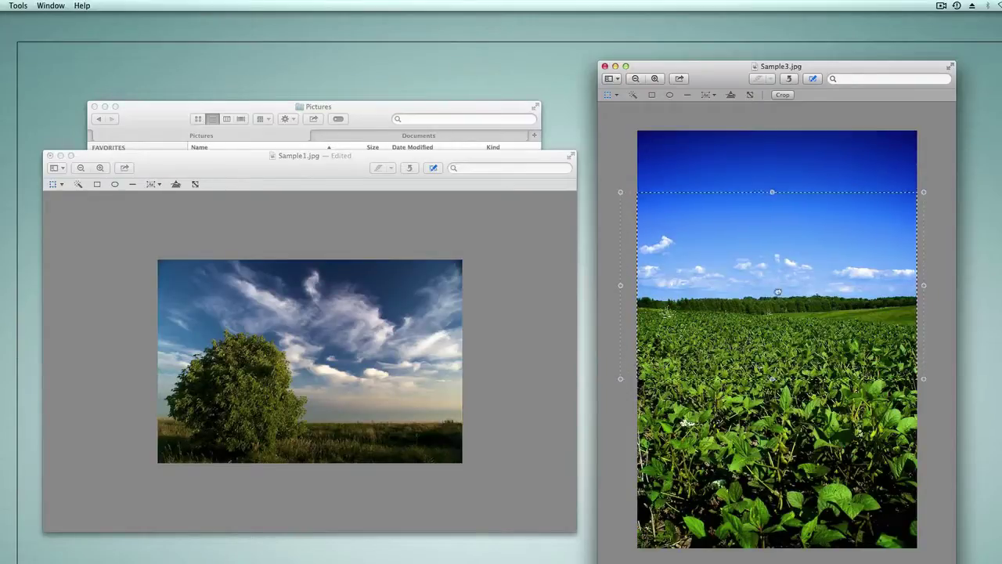
pyautogui.moveTo(777, 293)
pyautogui.mouseDown()
pyautogui.moveTo(781, 374)
pyautogui.moveTo(782, 309)
pyautogui.mouseUp()
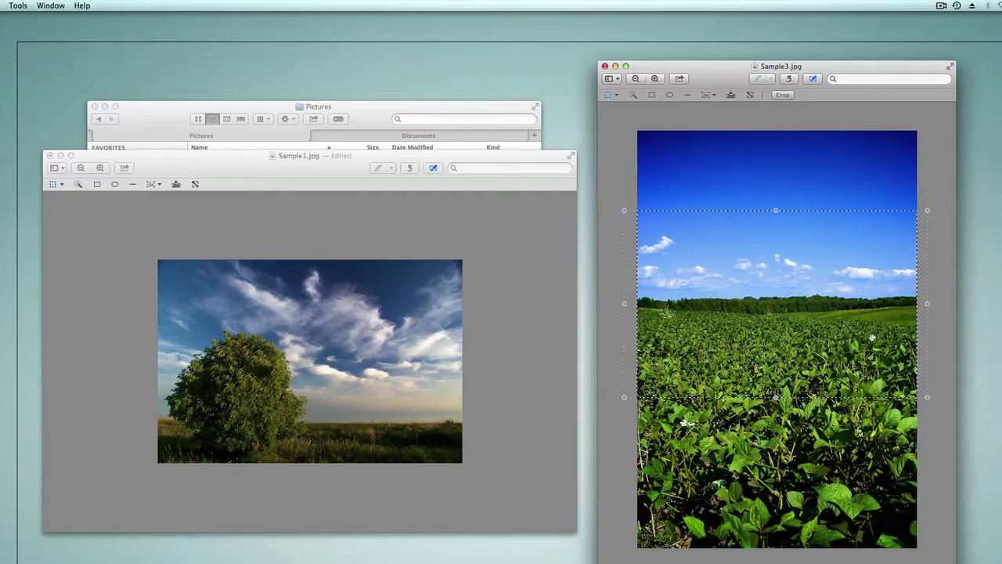
pyautogui.click(18, 5)
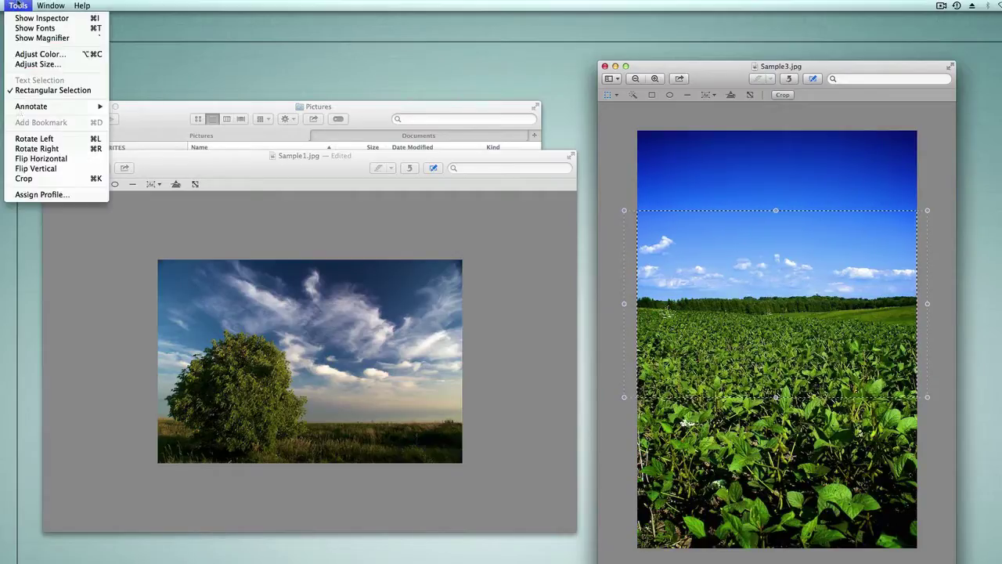
pyautogui.click(30, 178)
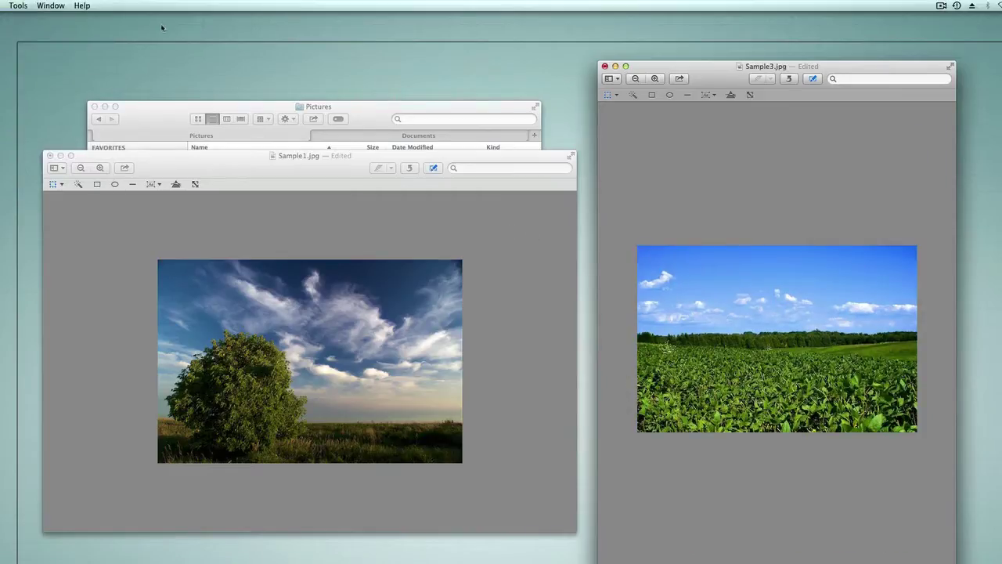
# Step: Compare the pixel dimensions of the cropped Sample3.jpg with those of Sample1.jpg, dismissing both size dialogs without changes
pyautogui.click(18, 6)
pyautogui.click(32, 66)
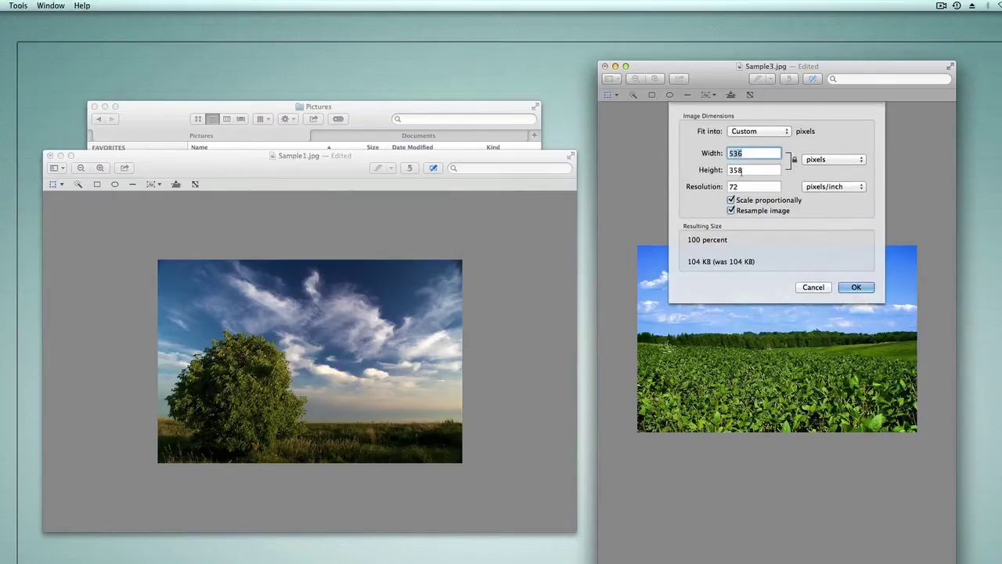
pyautogui.click(813, 287)
pyautogui.click(308, 180)
pyautogui.click(18, 6)
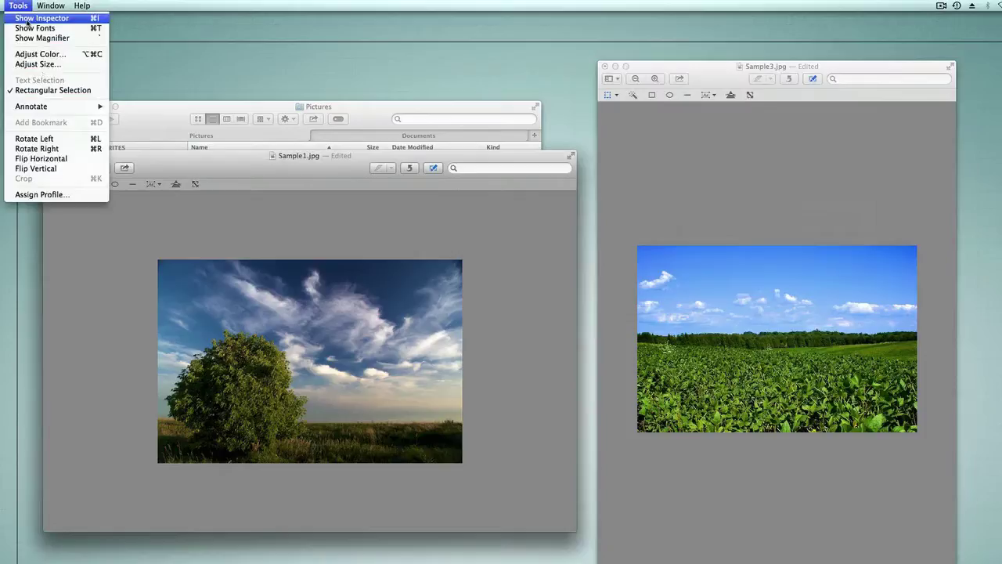
pyautogui.click(38, 64)
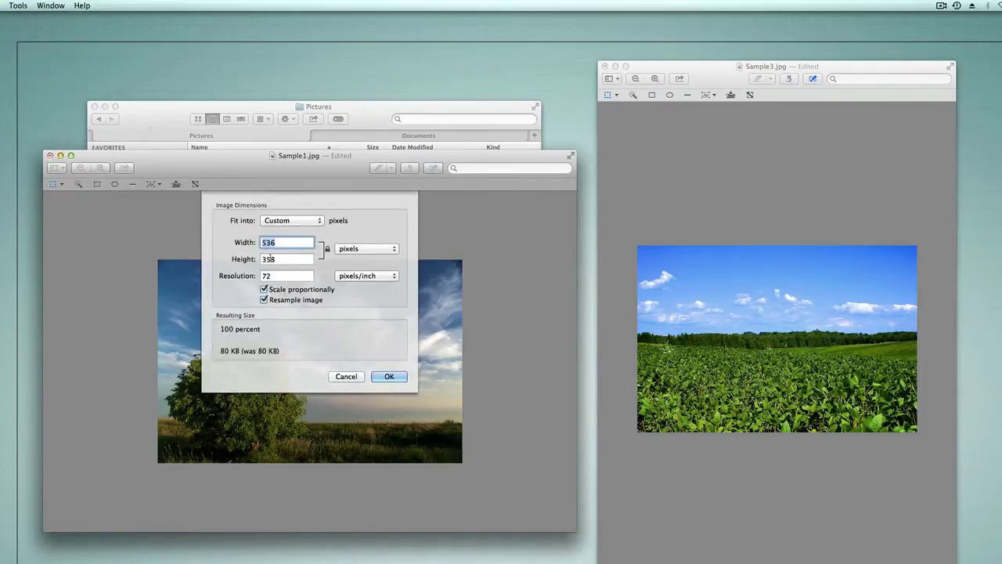
pyautogui.click(356, 378)
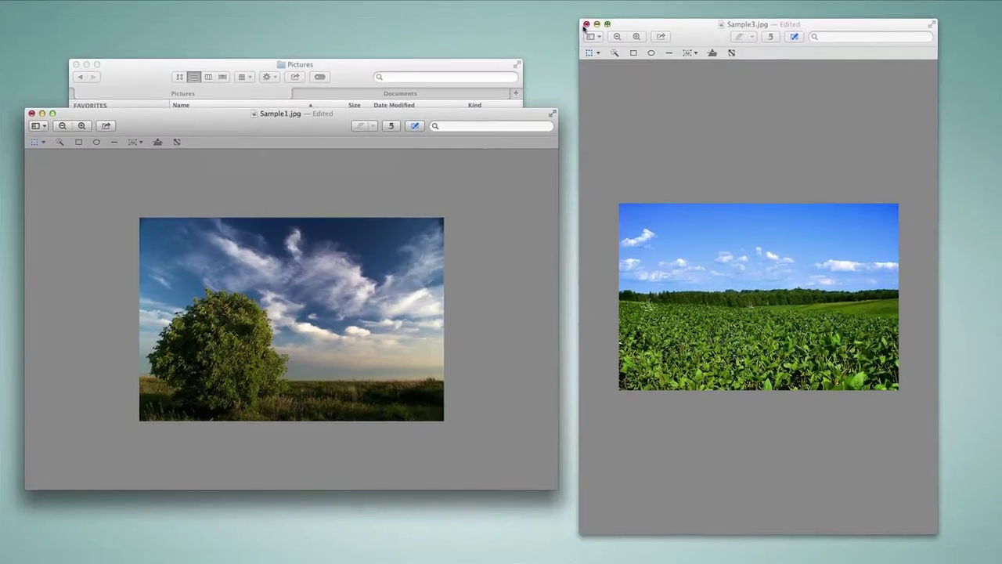
# Step: Close Sample3.jpg and Sample1.jpg, reverting the changes made to both images
pyautogui.click(603, 67)
pyautogui.click(694, 115)
pyautogui.click(33, 114)
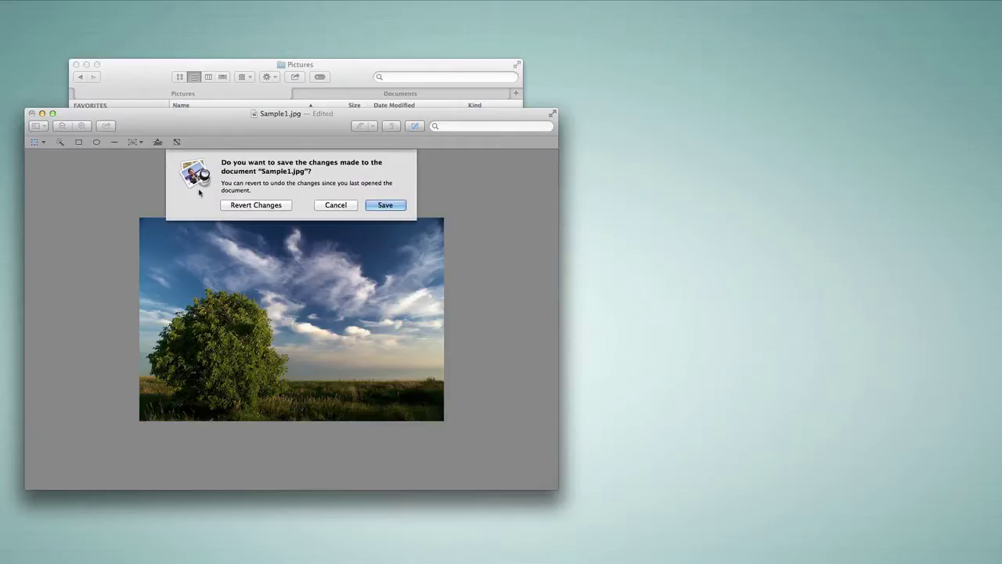
pyautogui.click(253, 203)
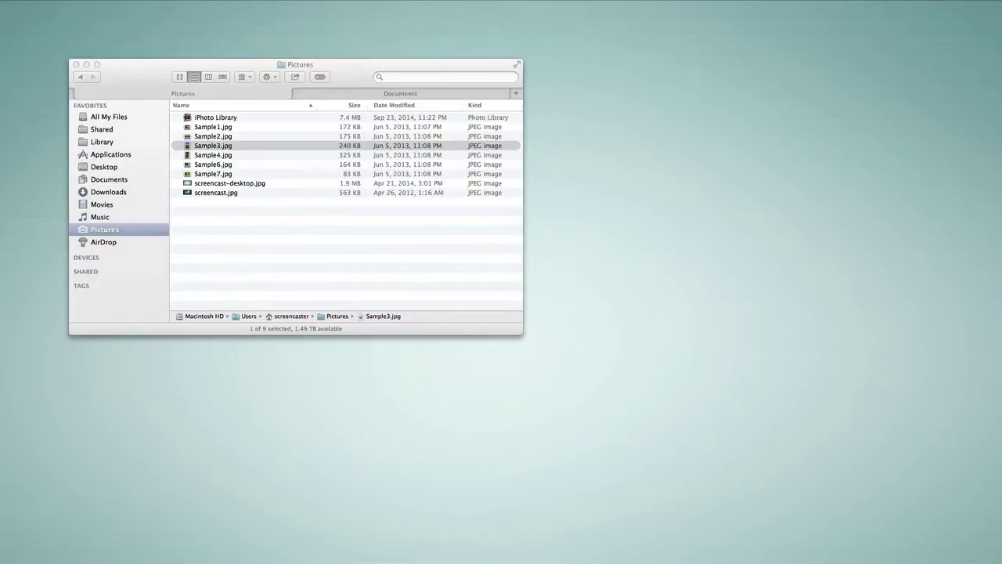
# Step: Place the PhotoBulk window beside the Pictures folder and add the six images from Sample1.jpg through Sample7.jpg to it
pyautogui.moveTo(914, 195); pyautogui.dragTo(463, 197)
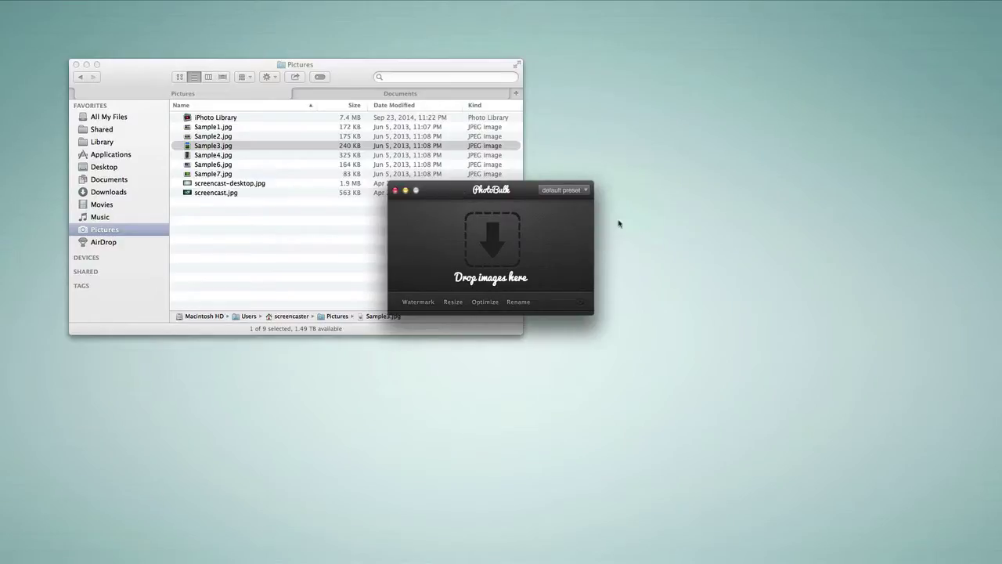
pyautogui.moveTo(441, 196); pyautogui.dragTo(649, 188)
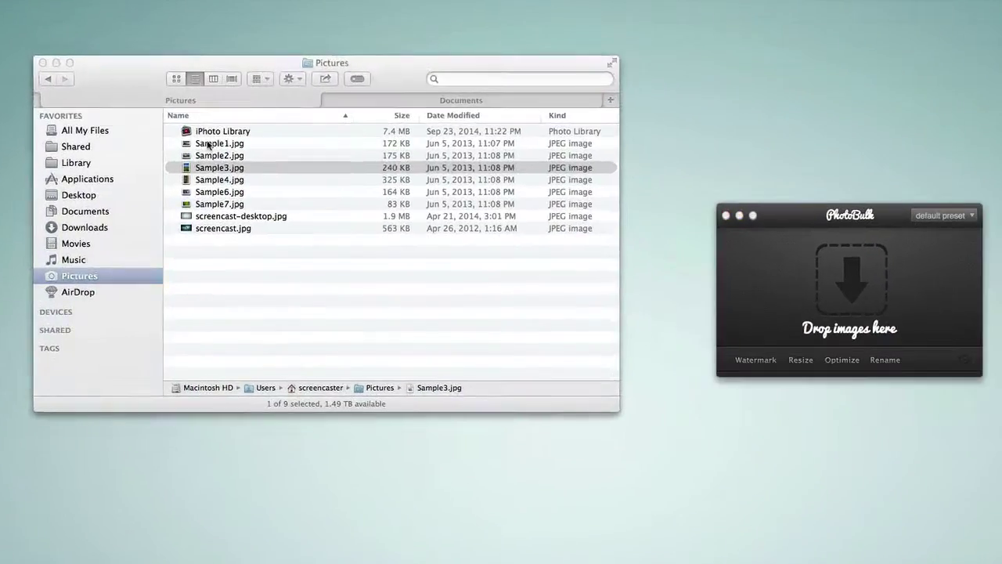
pyautogui.click(207, 126)
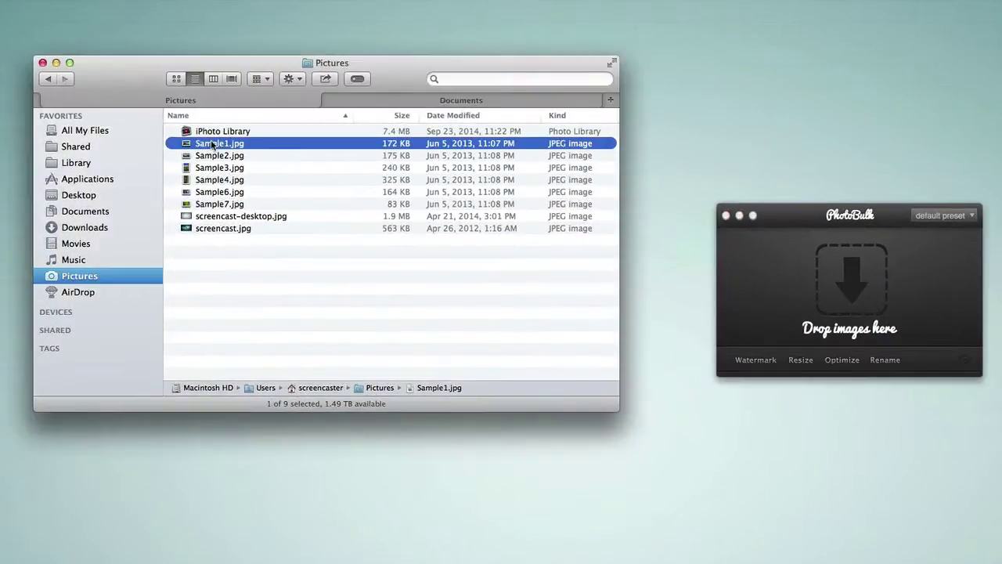
pyautogui.hotkey('shift', 'Down')
pyautogui.hotkey('shift', 'Down')
pyautogui.hotkey('shift', 'Down')
pyautogui.hotkey('shift', 'Down')
pyautogui.hotkey('shift', 'Down')
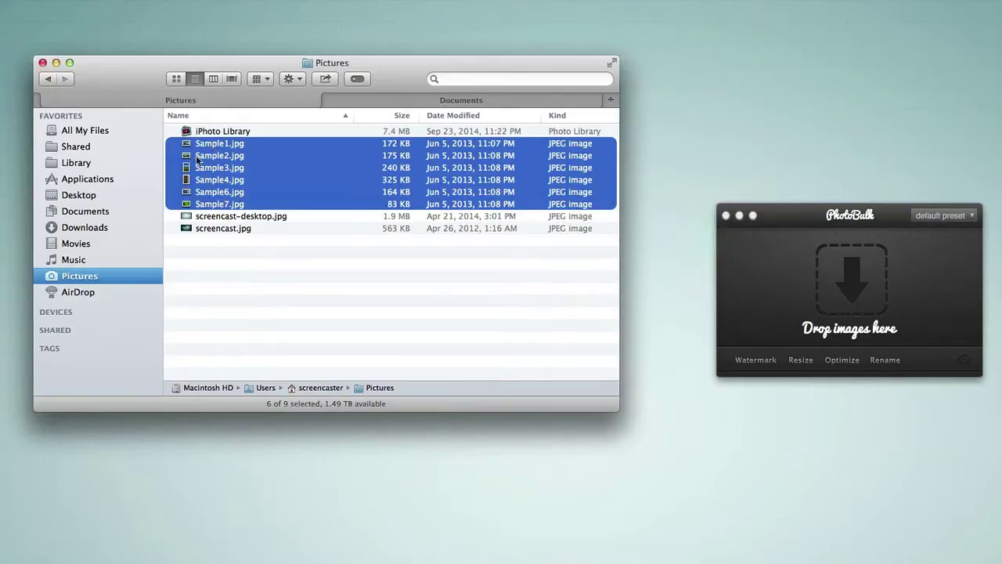
pyautogui.moveTo(190, 145); pyautogui.dragTo(847, 278)
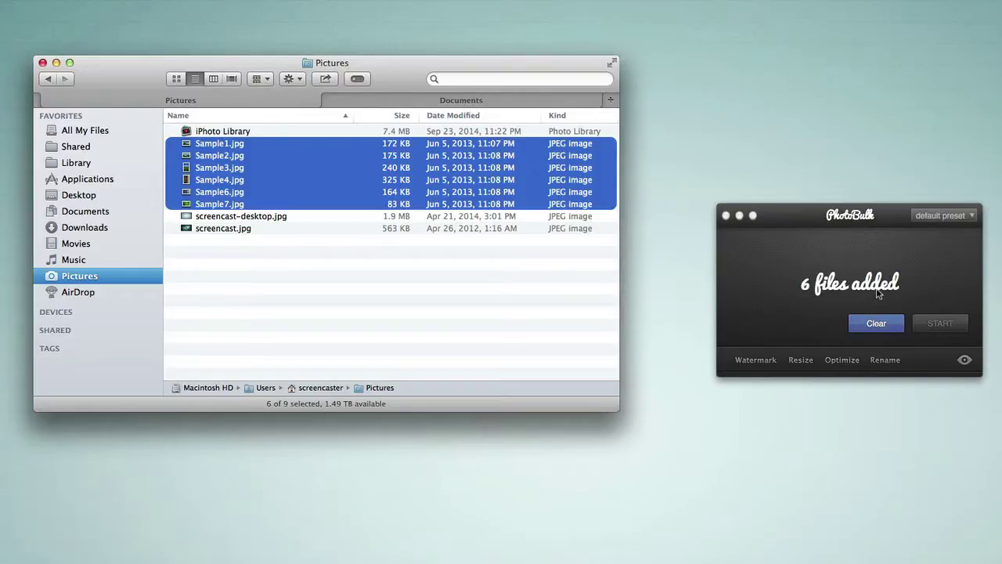
# Step: Enable bulk resizing by width for the added images and set the width to 600 px
pyautogui.click(804, 363)
pyautogui.click(802, 362)
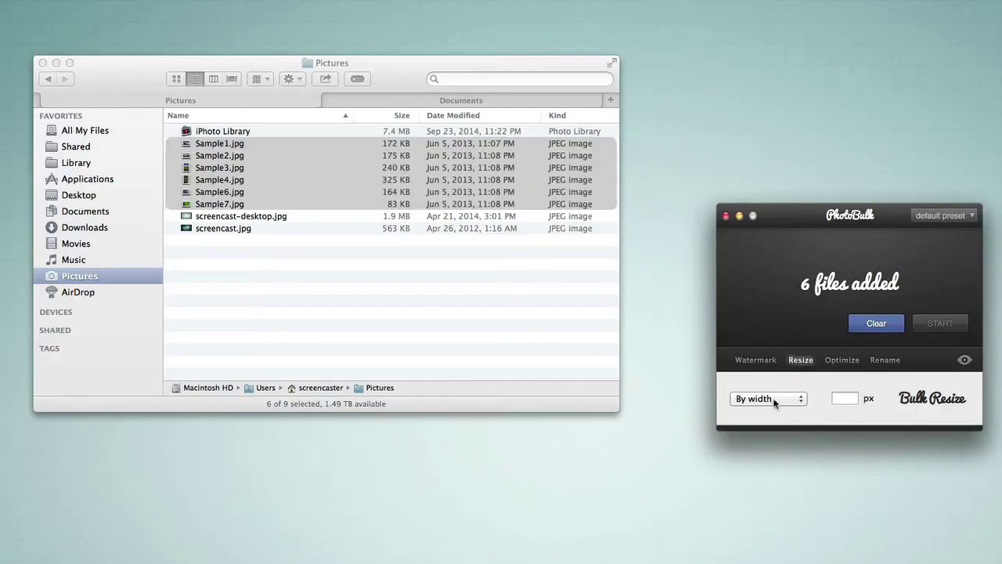
pyautogui.click(843, 399)
pyautogui.write('600')
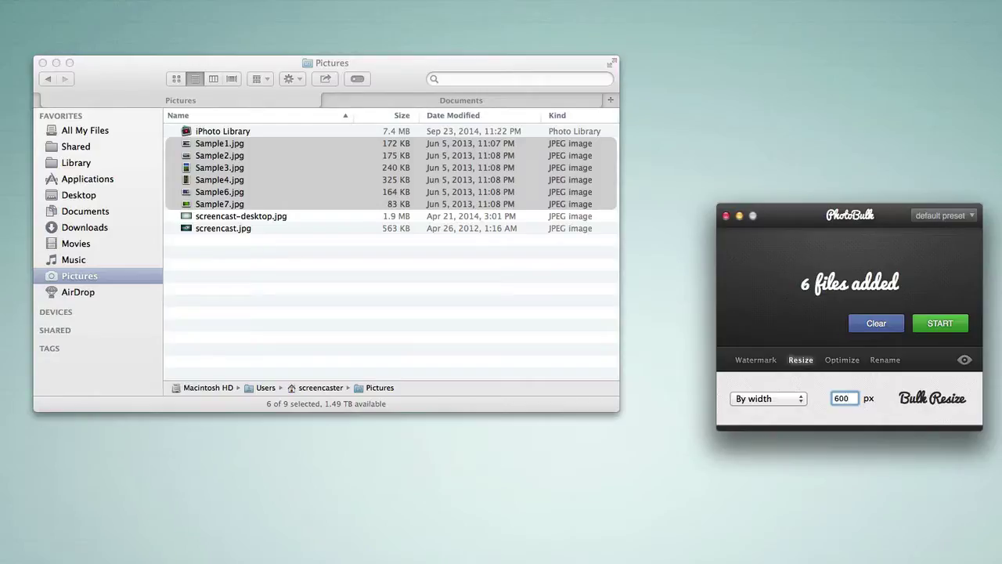
# Step: Enable image optimization, try the Optimize JPEG & PNG mode, and return it to Optimize JPEG only
pyautogui.click(843, 360)
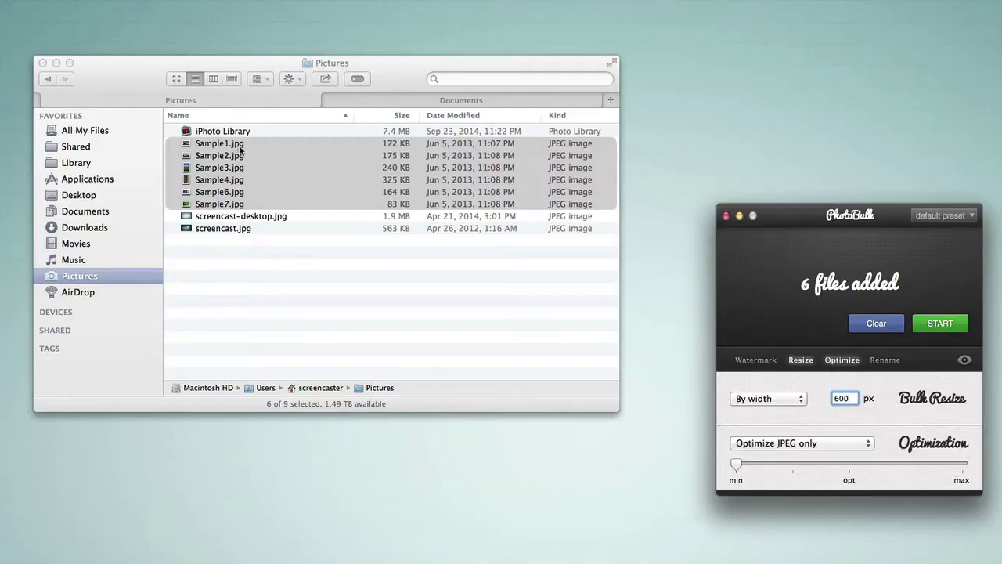
pyautogui.click(810, 442)
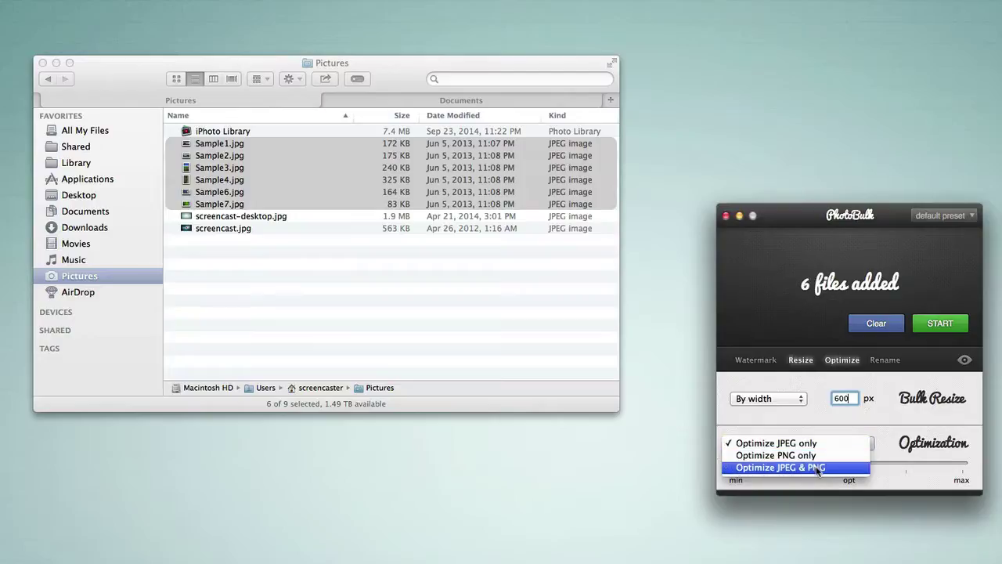
pyautogui.click(818, 467)
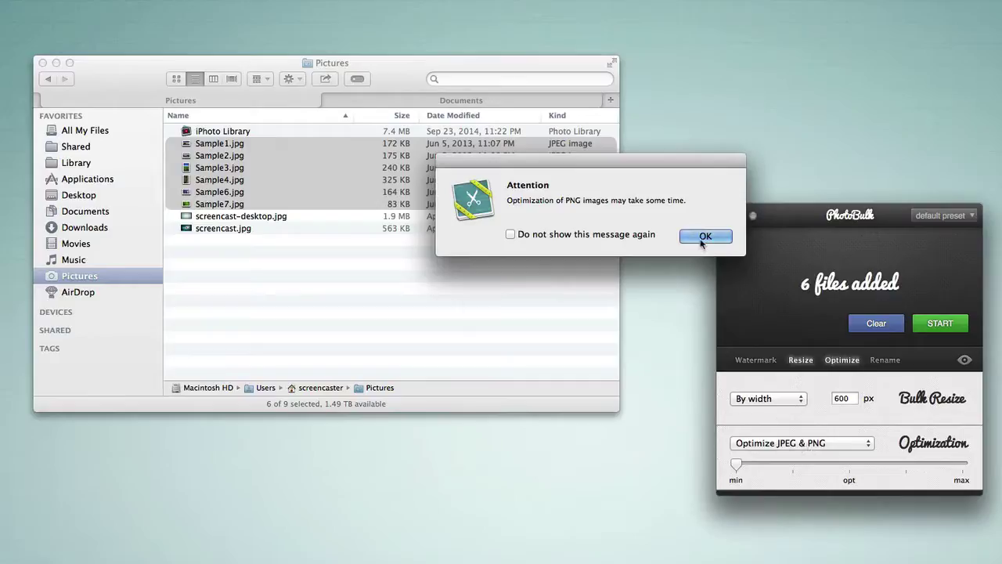
pyautogui.click(702, 238)
pyautogui.click(821, 443)
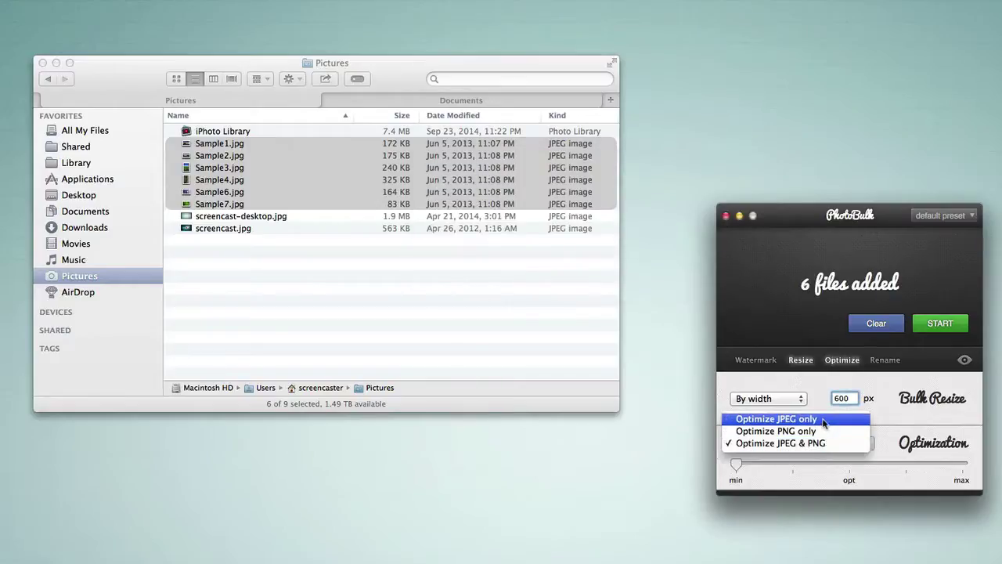
pyautogui.click(822, 420)
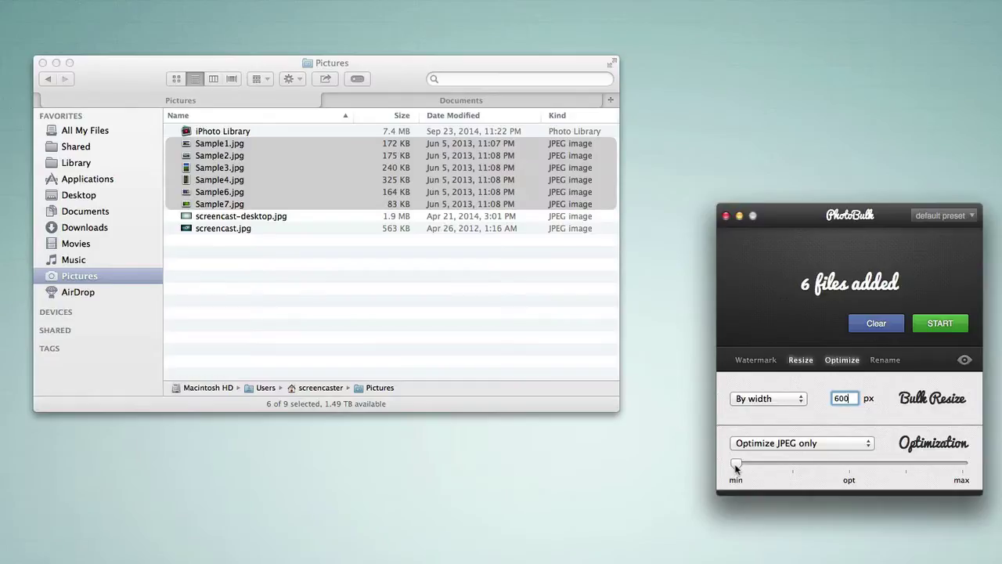
# Step: Try the optimization level from minimum to maximum and set it to the middle opt level
pyautogui.moveTo(736, 464); pyautogui.dragTo(989, 464)
pyautogui.moveTo(963, 468); pyautogui.dragTo(734, 468)
pyautogui.click(793, 465)
pyautogui.click(850, 464)
# Step: Process the images and save the output in the Pictures folder with the format left at Don't change
pyautogui.click(946, 326)
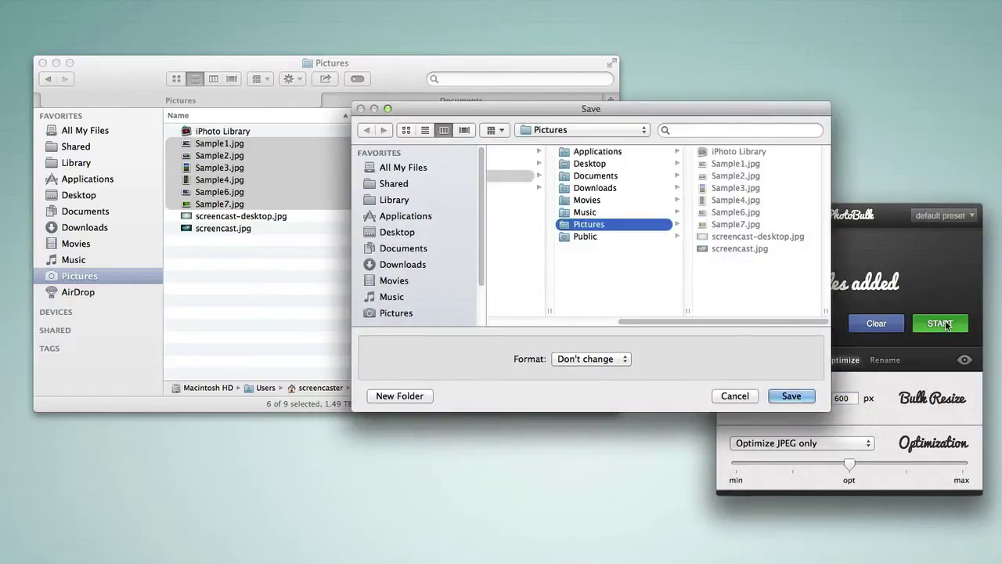
pyautogui.click(792, 396)
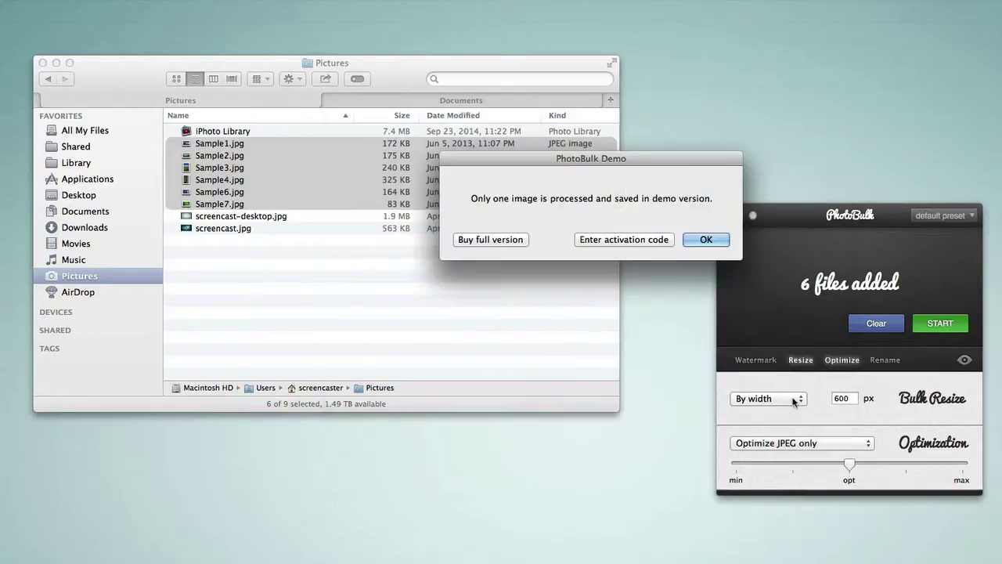
pyautogui.click(708, 241)
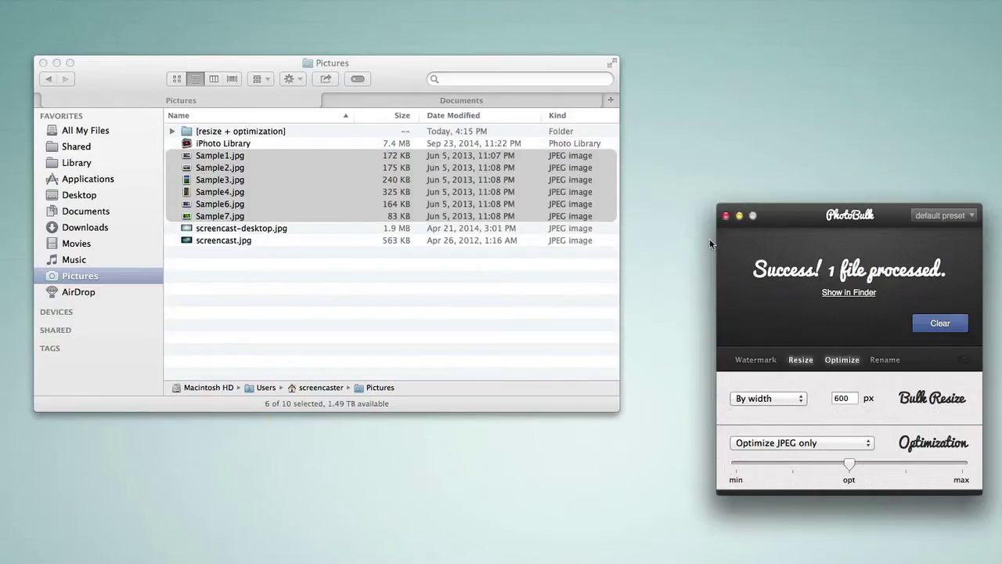
# Step: Compare the file size of Sample1.jpg in the [resize + optimization] folder with the original in Pictures
pyautogui.click(249, 293)
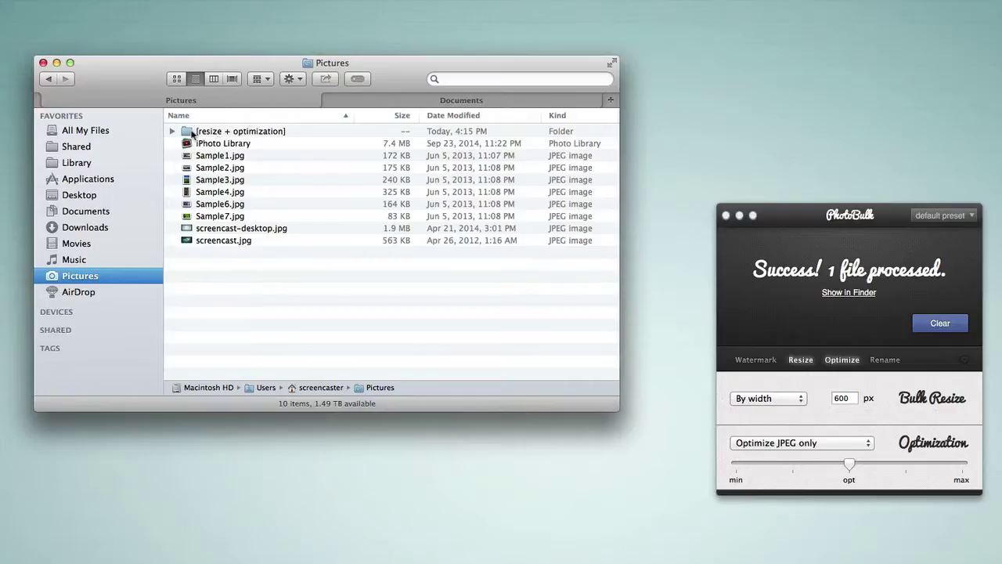
pyautogui.doubleClick(216, 133)
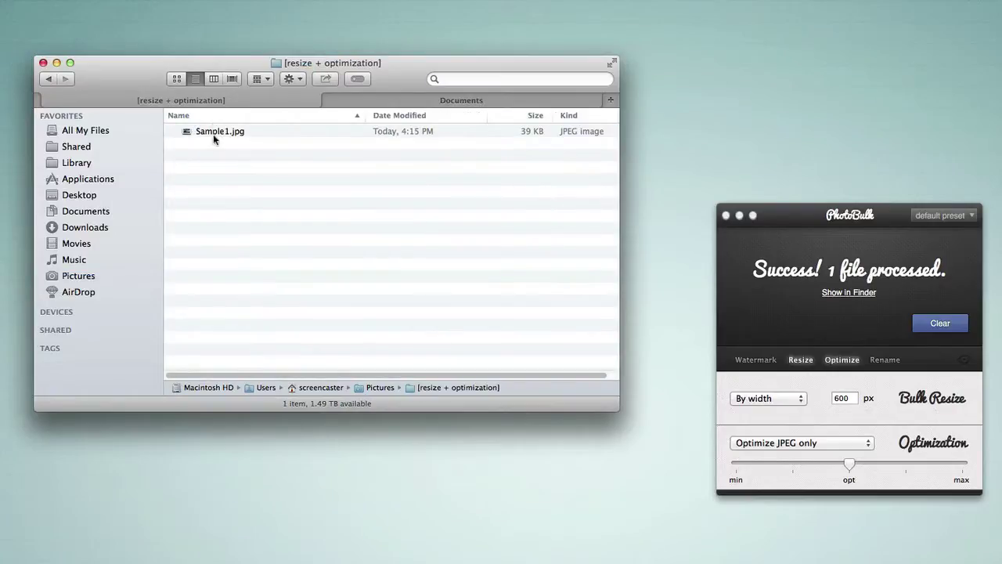
pyautogui.click(214, 135)
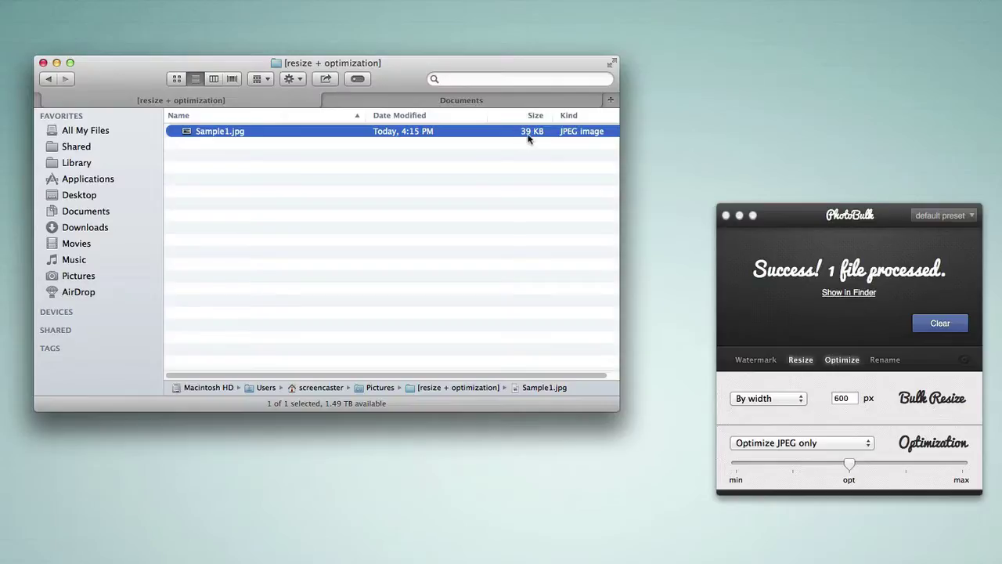
pyautogui.click(48, 78)
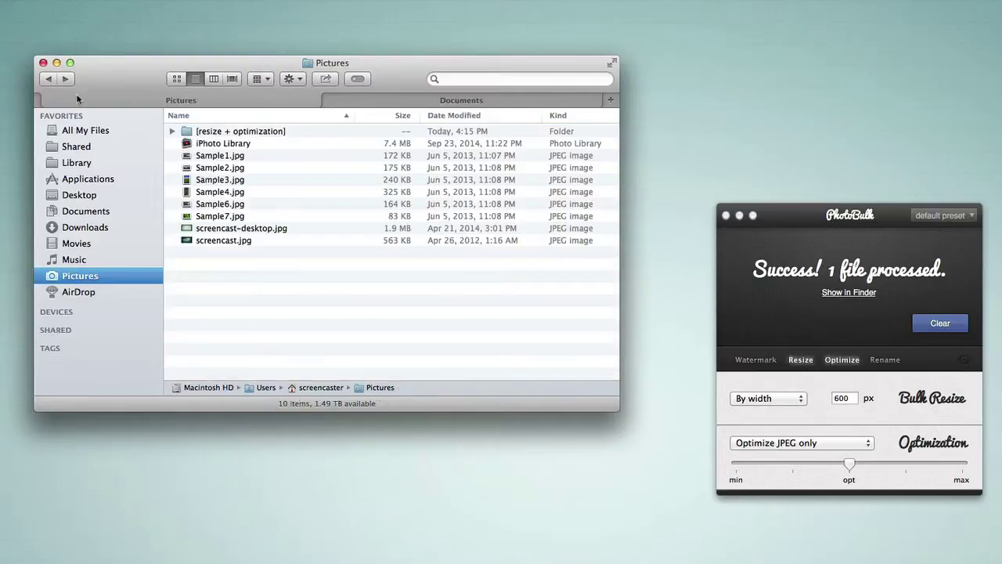
pyautogui.click(211, 157)
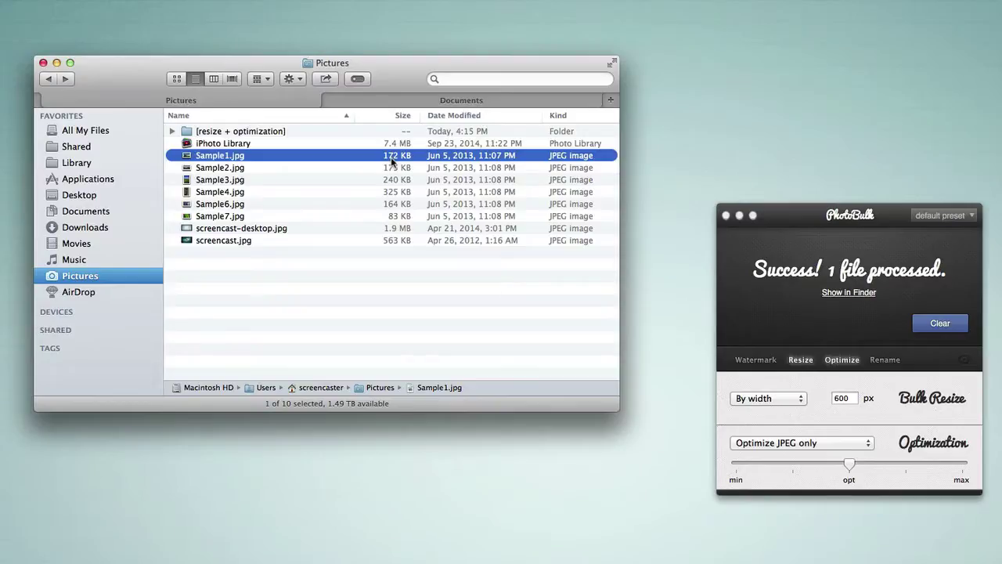
pyautogui.click(807, 223)
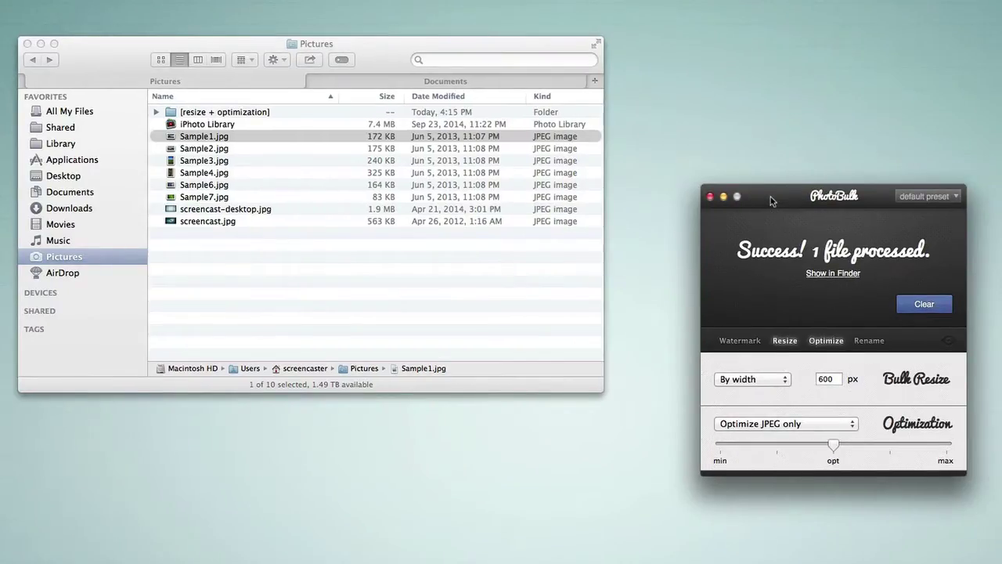
pyautogui.click(378, 58)
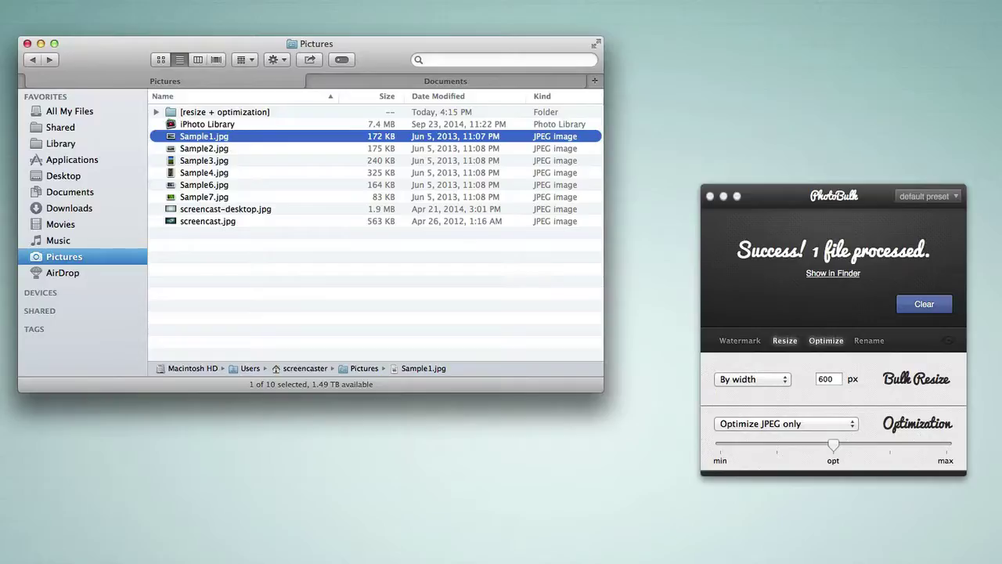
# Step: Switch to Preview and export verticalmark.png to the Desktop in JPEG format
pyautogui.press('super+Tab')
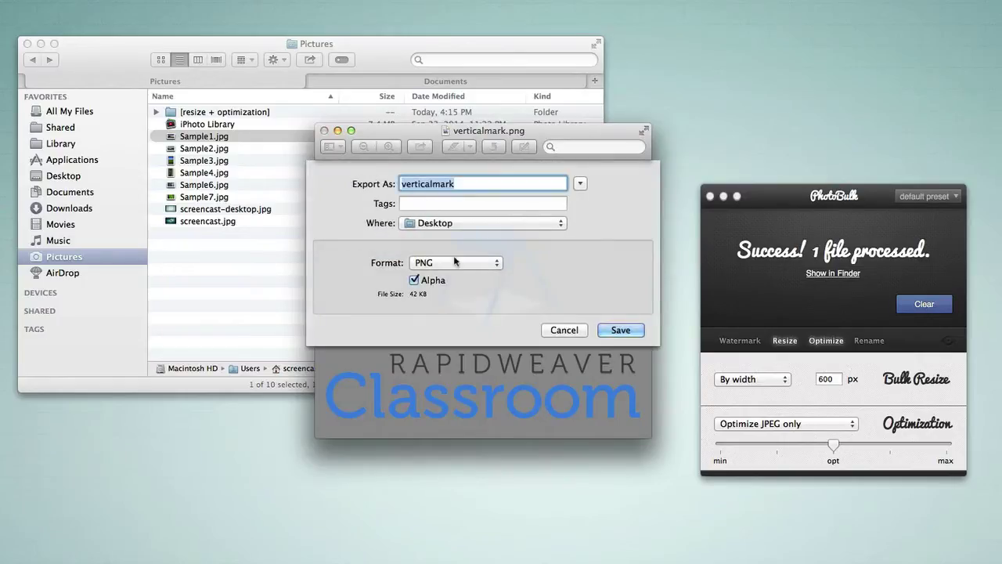
pyautogui.click(459, 264)
pyautogui.click(425, 213)
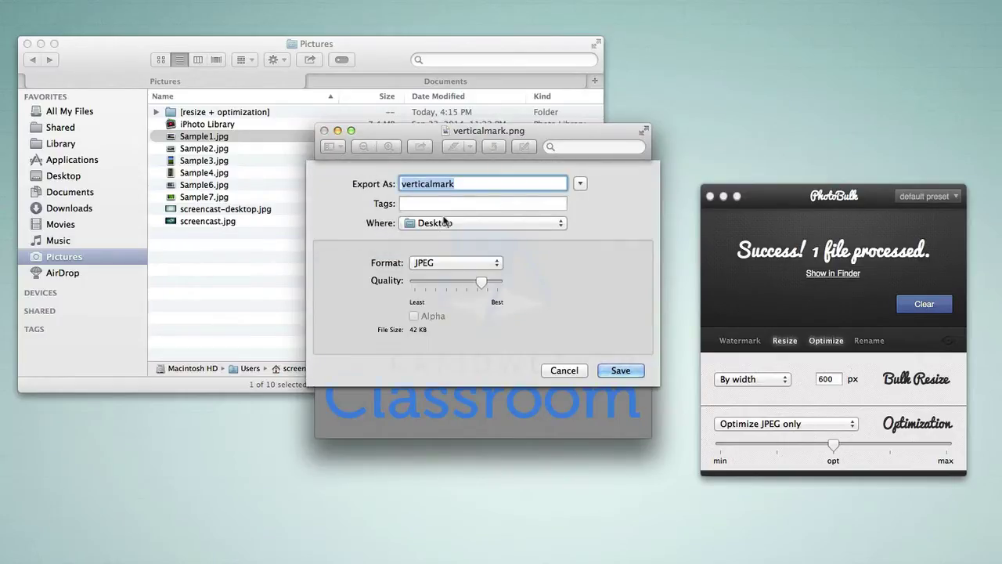
pyautogui.click(583, 371)
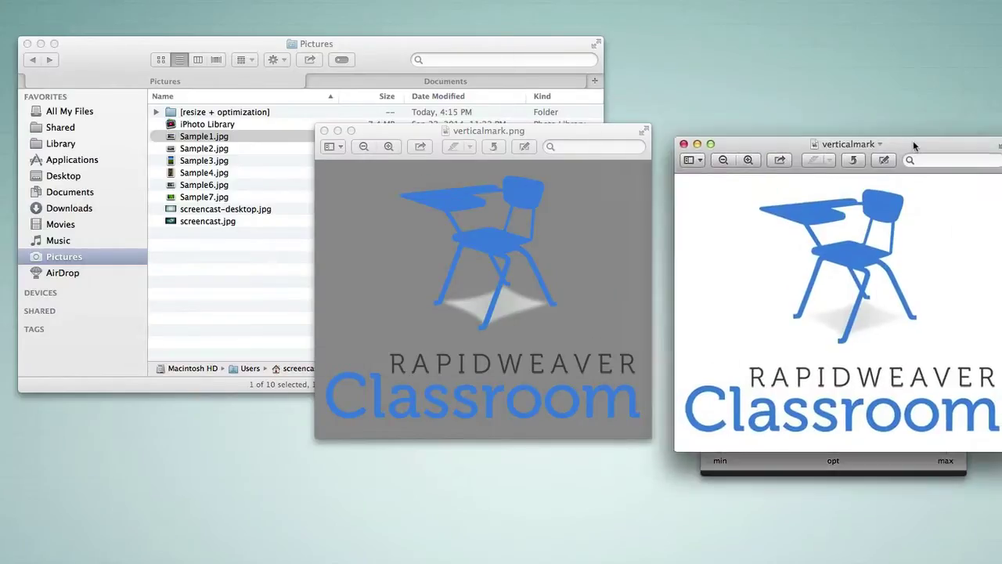
# Step: Place the JPEG version of verticalmark beside the PNG original to compare their backgrounds, and close both images
pyautogui.moveTo(913, 140); pyautogui.dragTo(905, 129)
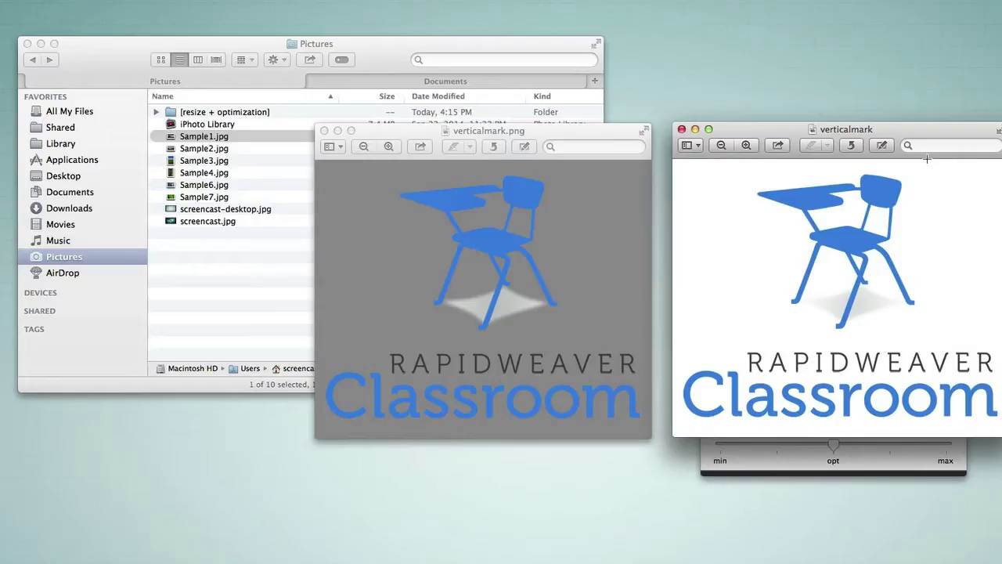
pyautogui.click(681, 130)
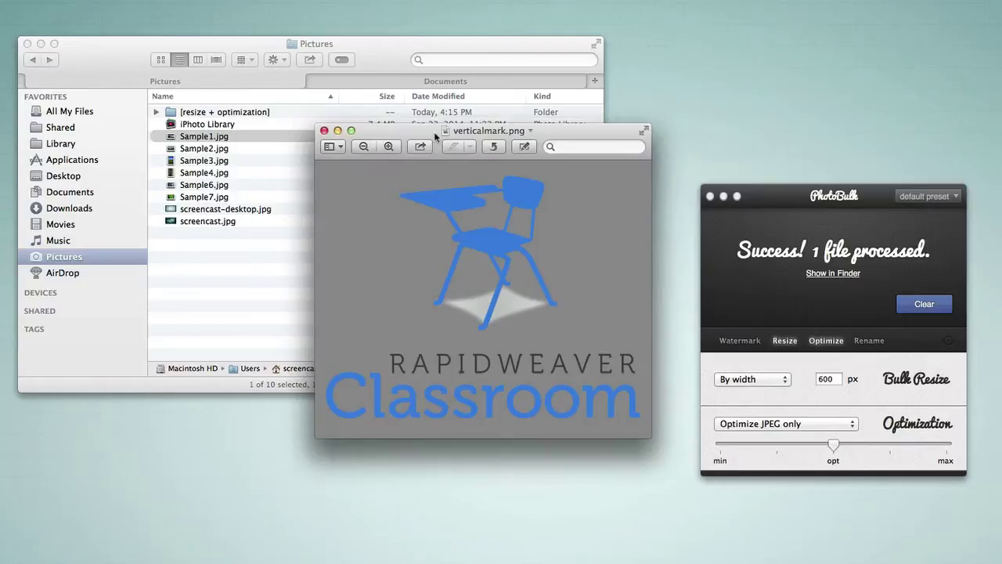
pyautogui.click(324, 130)
# Step: Open Sample1.jpg from the Pictures folder, try a lower JPEG quality in its export settings, and cancel the export
pyautogui.doubleClick(202, 138)
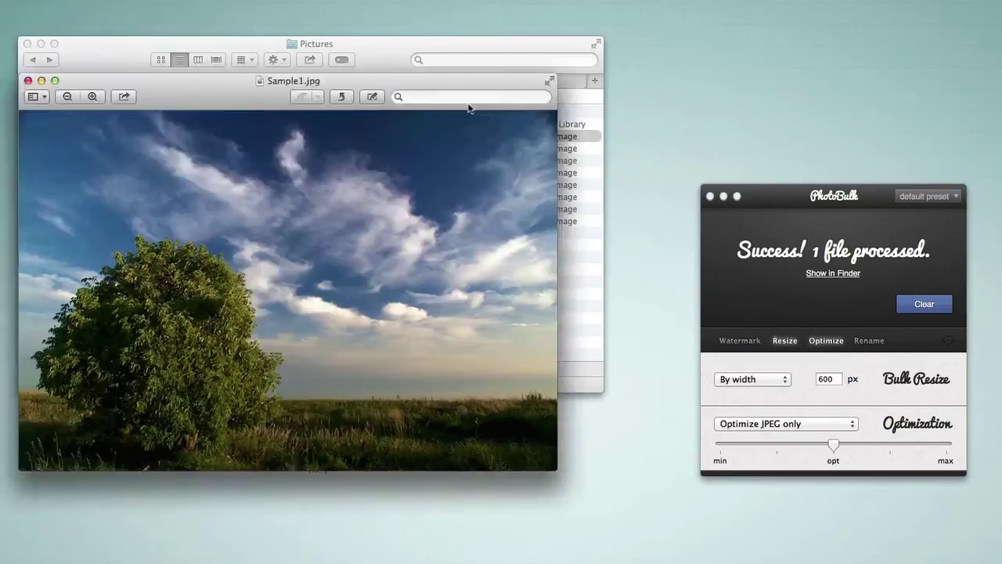
pyautogui.moveTo(348, 108); pyautogui.dragTo(675, 194)
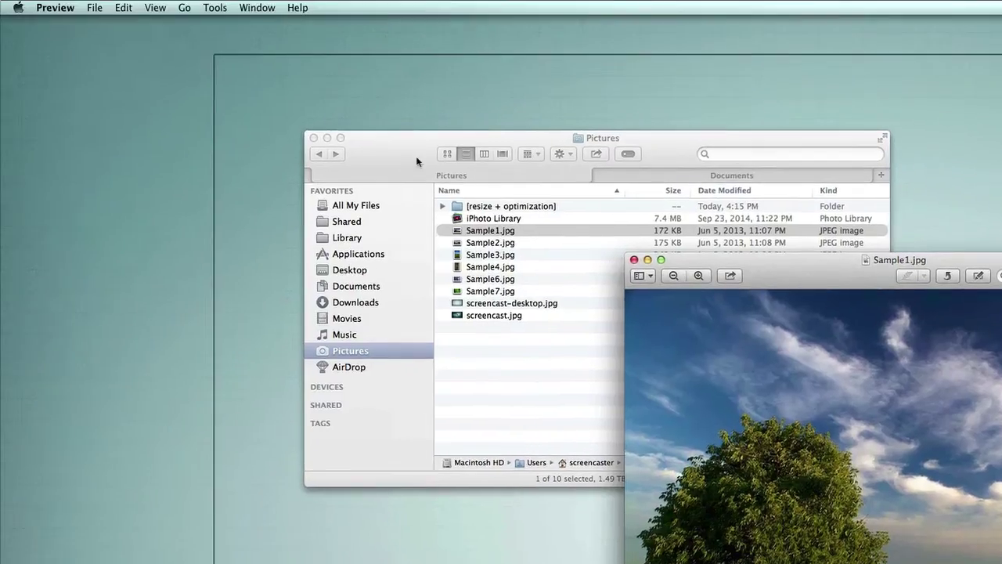
pyautogui.click(94, 7)
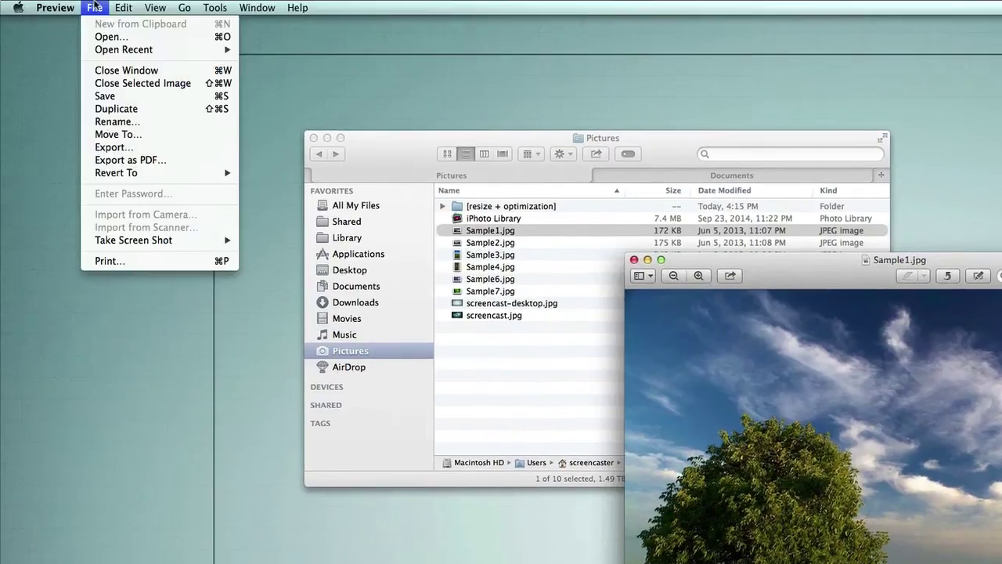
pyautogui.click(122, 147)
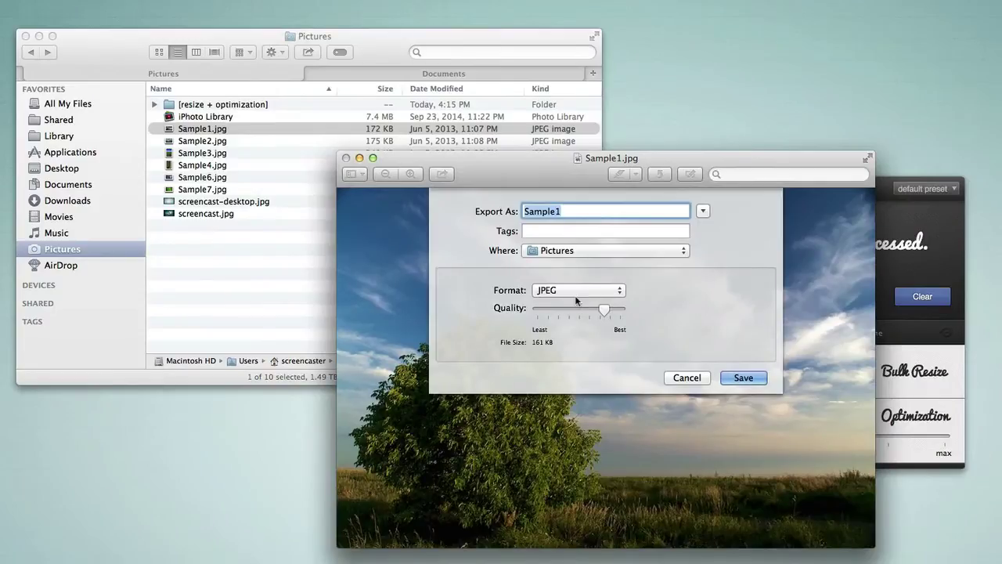
pyautogui.moveTo(602, 313)
pyautogui.mouseDown()
pyautogui.moveTo(568, 313)
pyautogui.moveTo(600, 308)
pyautogui.moveTo(571, 314)
pyautogui.moveTo(587, 311)
pyautogui.mouseUp()
pyautogui.click(682, 380)
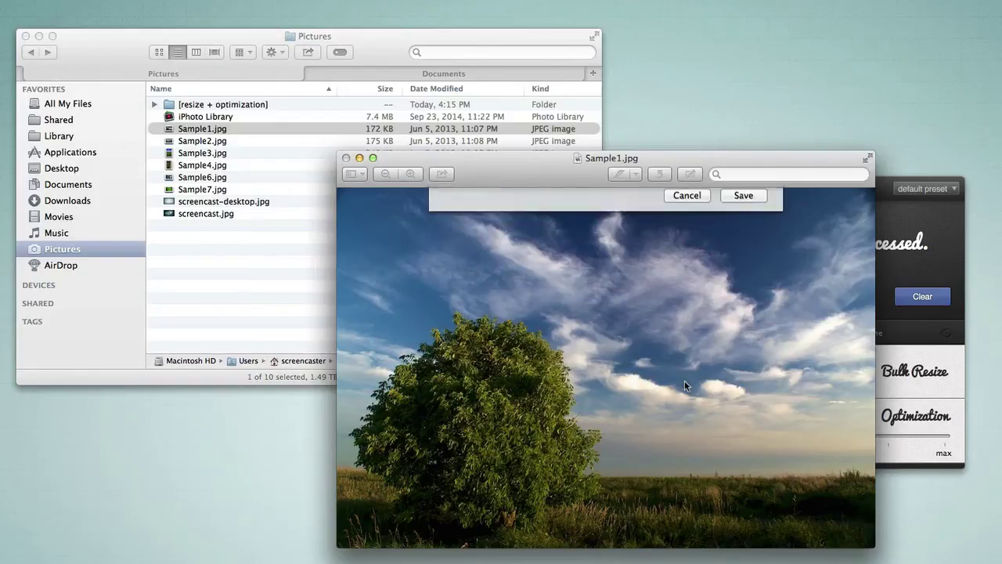